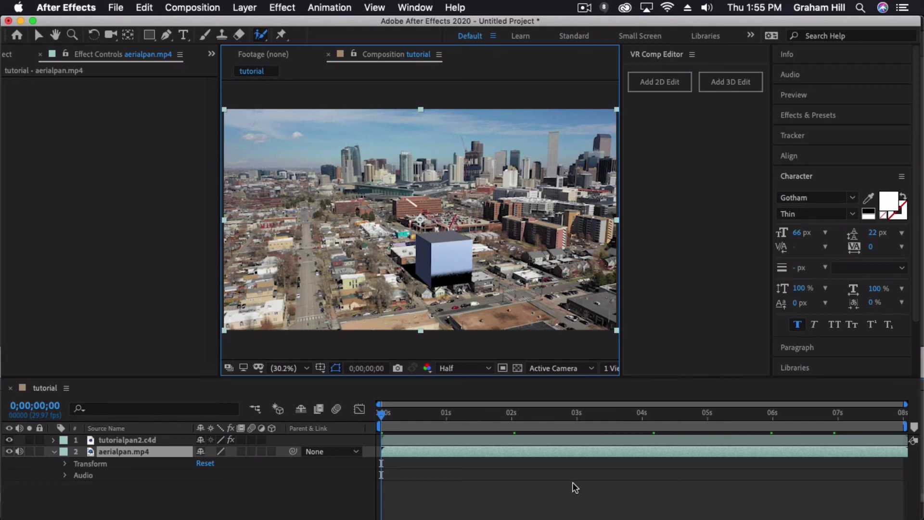
Render a Cinema 4D preview of the tracked cube over the aerial footage and scrub to check tracking.
{"action": "mouse_move", "coordinate": [483, 511]}
{"action": "left_click", "coordinate": [343, 506]}
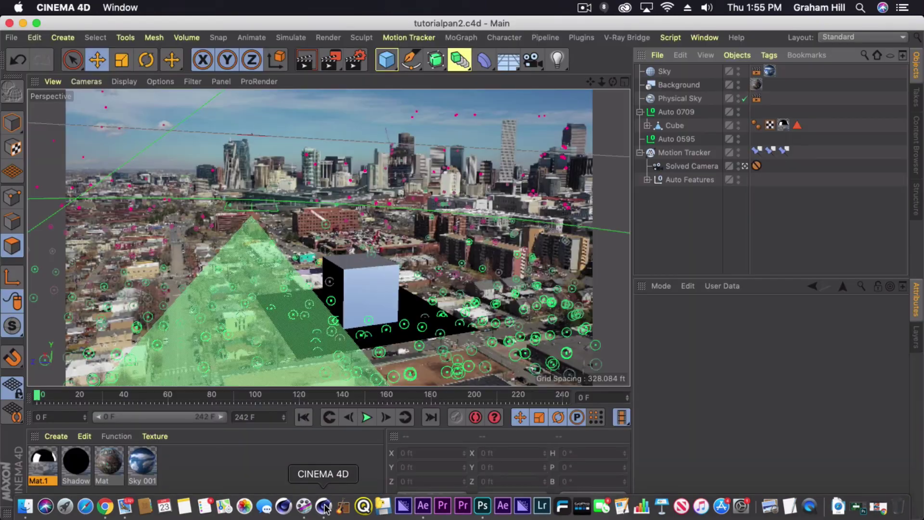
{"action": "left_click", "coordinate": [305, 60]}
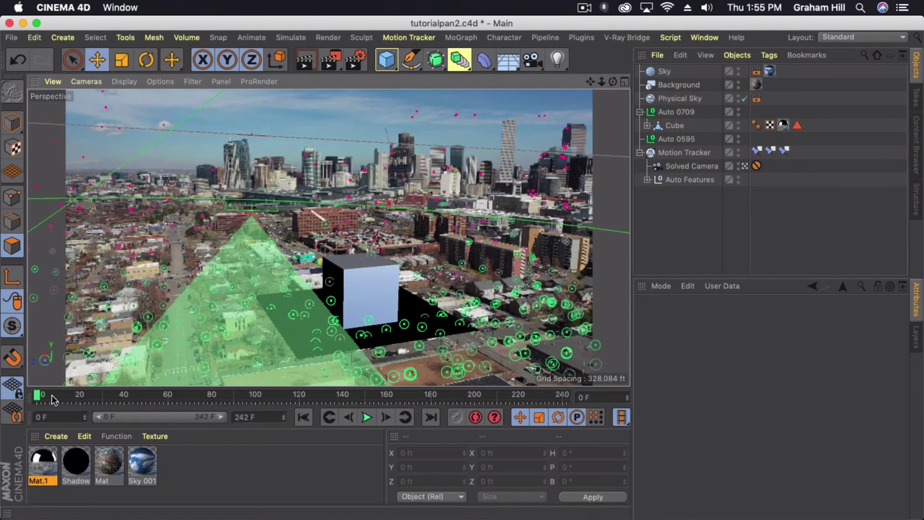
{"action": "mouse_move", "coordinate": [43, 398]}
{"action": "left_mouse_down"}
{"action": "mouse_move", "coordinate": [471, 392]}
{"action": "mouse_move", "coordinate": [34, 390]}
{"action": "left_mouse_up"}
{"action": "mouse_move", "coordinate": [382, 517]}
{"action": "left_click", "coordinate": [423, 506]}
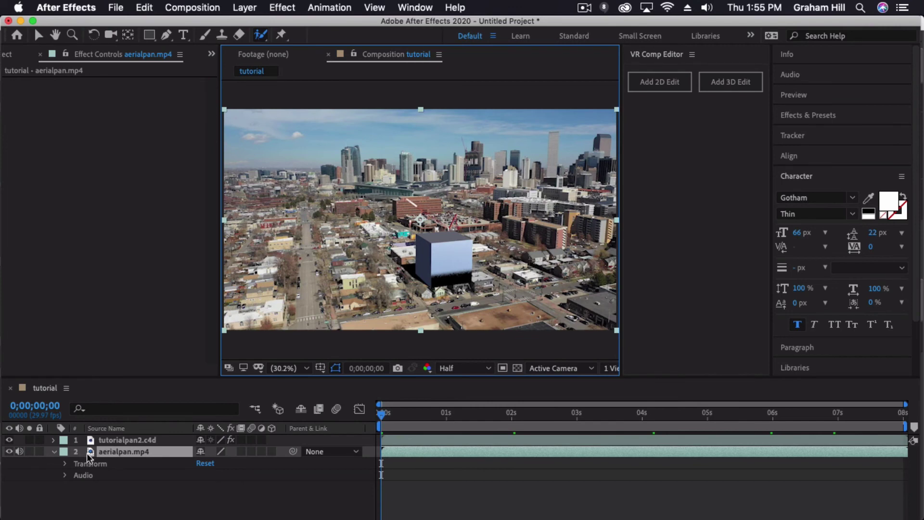
{"action": "left_click", "coordinate": [53, 451]}
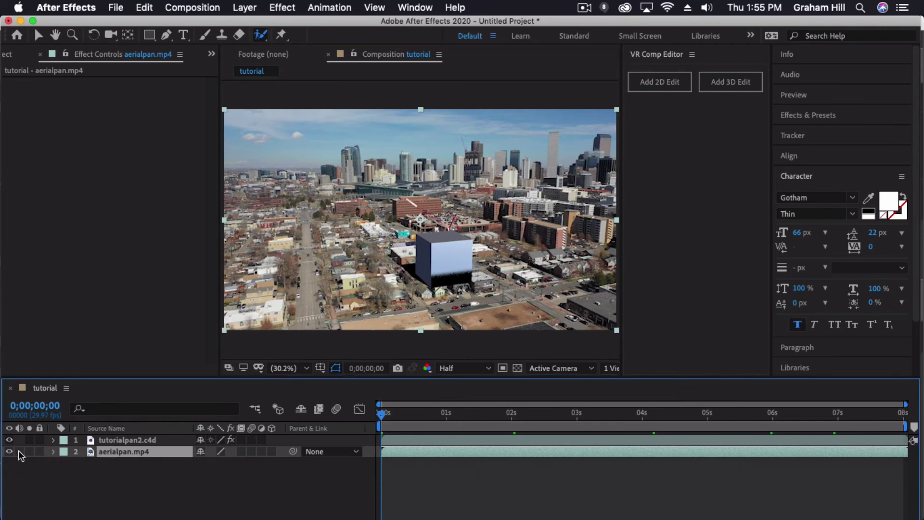
{"action": "left_click", "coordinate": [445, 414]}
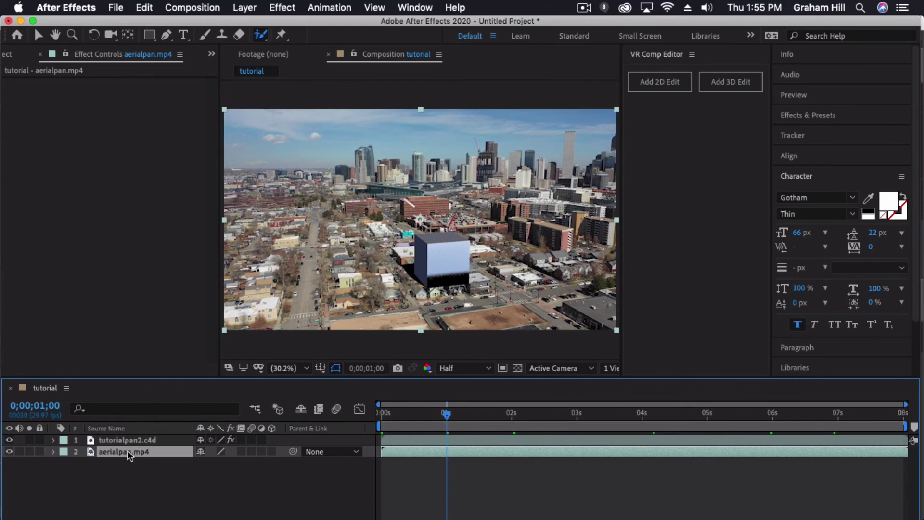
{"action": "left_click_drag", "start_coordinate": [437, 412], "coordinate": [406, 413]}
{"action": "left_click", "coordinate": [9, 451]}
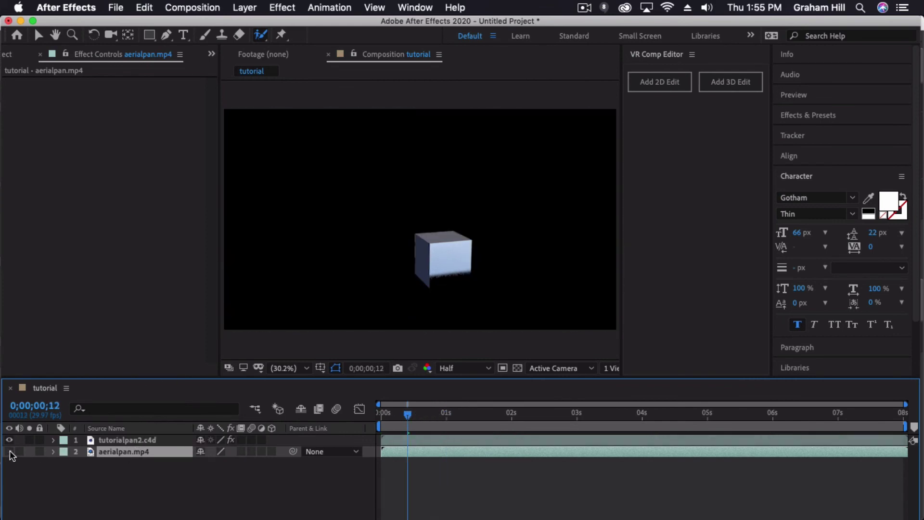
{"action": "left_click_drag", "start_coordinate": [429, 417], "coordinate": [265, 416]}
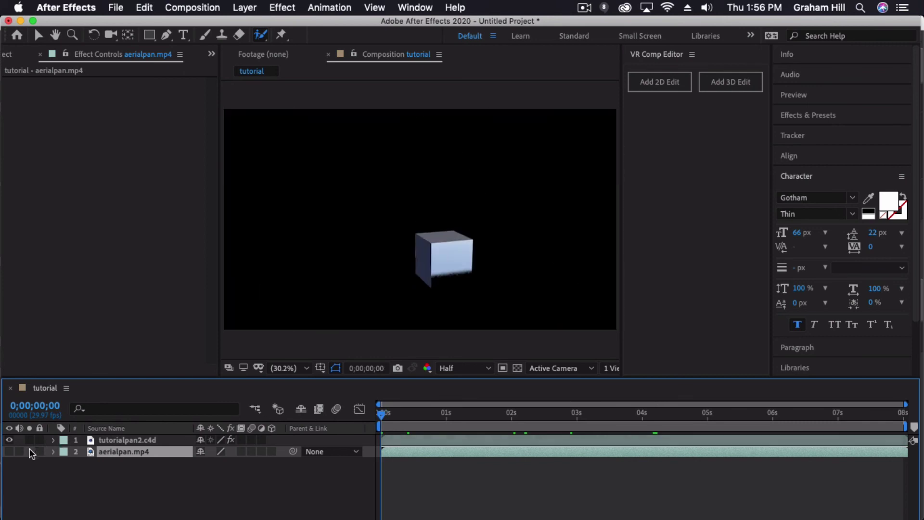
{"action": "left_click", "coordinate": [9, 451]}
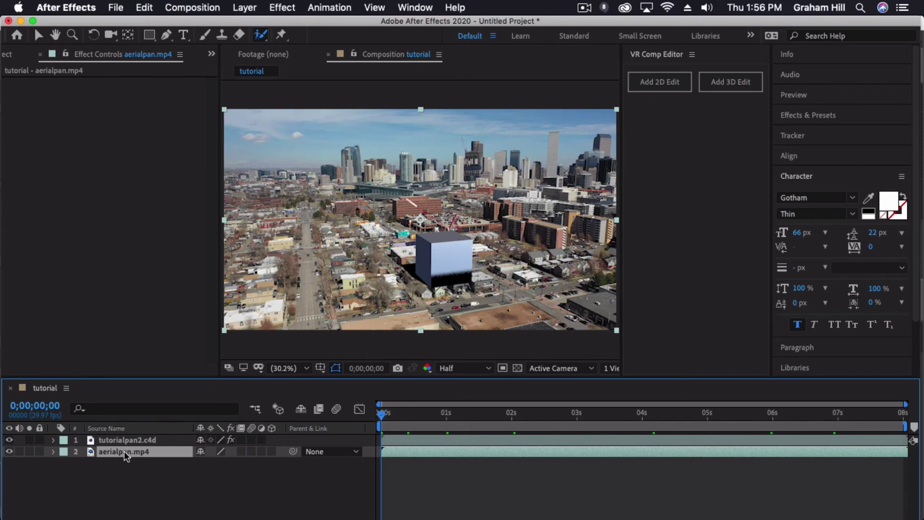
Duplicate aerialpan.mp4 and move the copy above the tutorialpan2.c4d layer.
{"action": "key", "text": "super+d"}
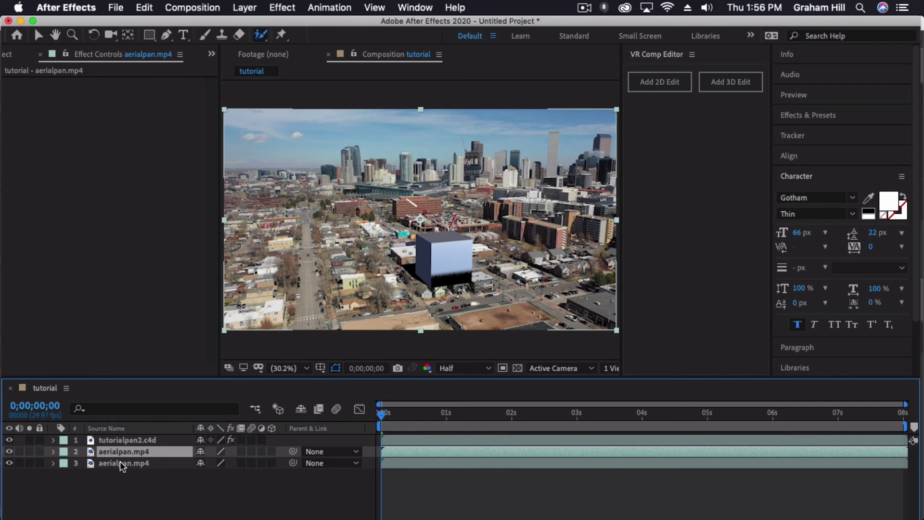
{"action": "left_click_drag", "start_coordinate": [128, 451], "coordinate": [128, 440]}
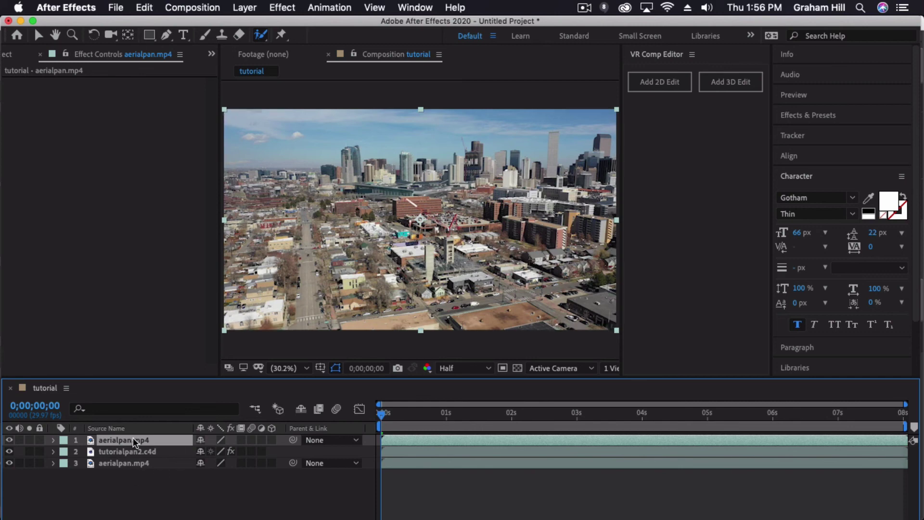
Open the top aerialpan.mp4 layer, frame the buildings, and ready a smaller Roto Brush.
{"action": "double_click", "coordinate": [91, 437]}
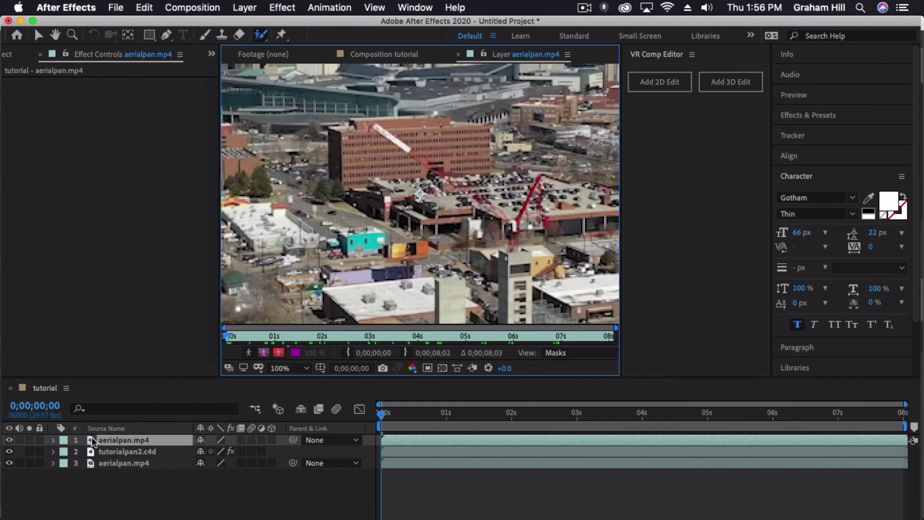
{"action": "left_click", "coordinate": [55, 35]}
{"action": "mouse_move", "coordinate": [539, 308]}
{"action": "left_mouse_down"}
{"action": "mouse_move", "coordinate": [499, 264]}
{"action": "mouse_move", "coordinate": [467, 188]}
{"action": "left_mouse_up"}
{"action": "key", "text": "period"}
{"action": "key", "text": "comma"}
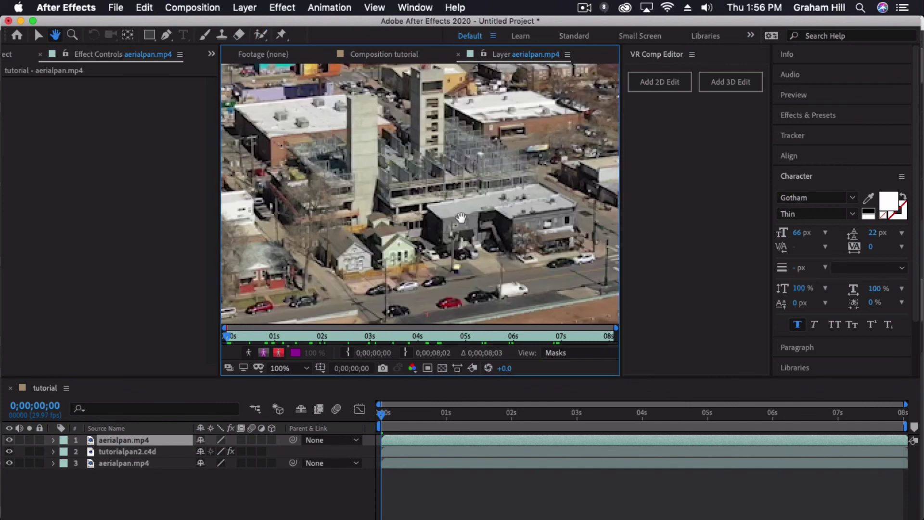
{"action": "left_click", "coordinate": [260, 36]}
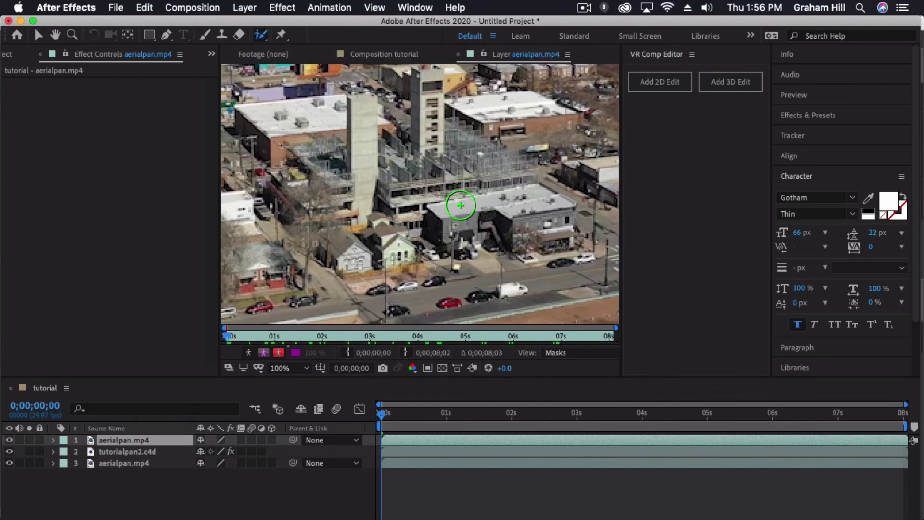
{"action": "mouse_move", "coordinate": [460, 206]}
{"action": "left_mouse_down"}
{"action": "mouse_move", "coordinate": [460, 218]}
{"action": "mouse_move", "coordinate": [510, 208]}
{"action": "mouse_move", "coordinate": [522, 231]}
{"action": "mouse_move", "coordinate": [543, 226]}
{"action": "left_mouse_up"}
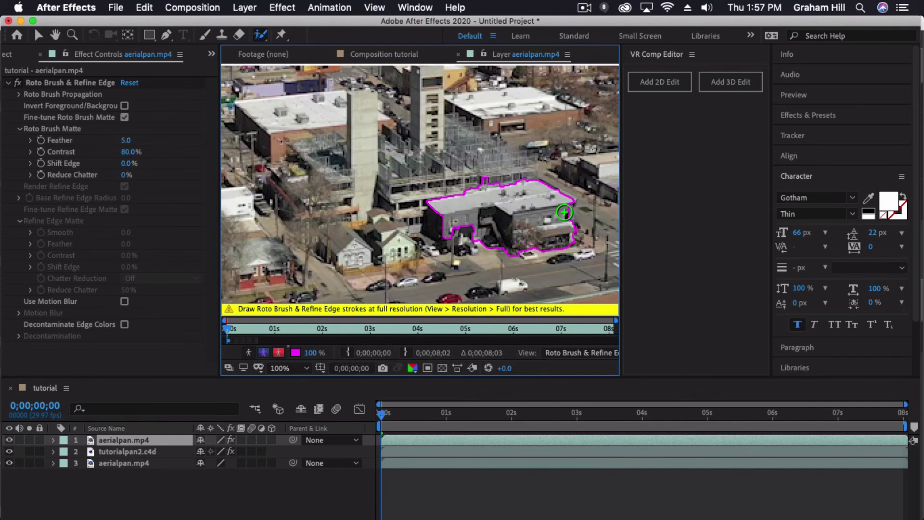
Paint the green house and the white-gabled house into the Roto Brush matte.
{"action": "mouse_move", "coordinate": [418, 249]}
{"action": "left_mouse_down"}
{"action": "mouse_move", "coordinate": [398, 246]}
{"action": "mouse_move", "coordinate": [392, 215]}
{"action": "left_mouse_up"}
{"action": "mouse_move", "coordinate": [346, 248]}
{"action": "left_mouse_down"}
{"action": "mouse_move", "coordinate": [351, 255]}
{"action": "mouse_move", "coordinate": [329, 248]}
{"action": "left_mouse_up"}
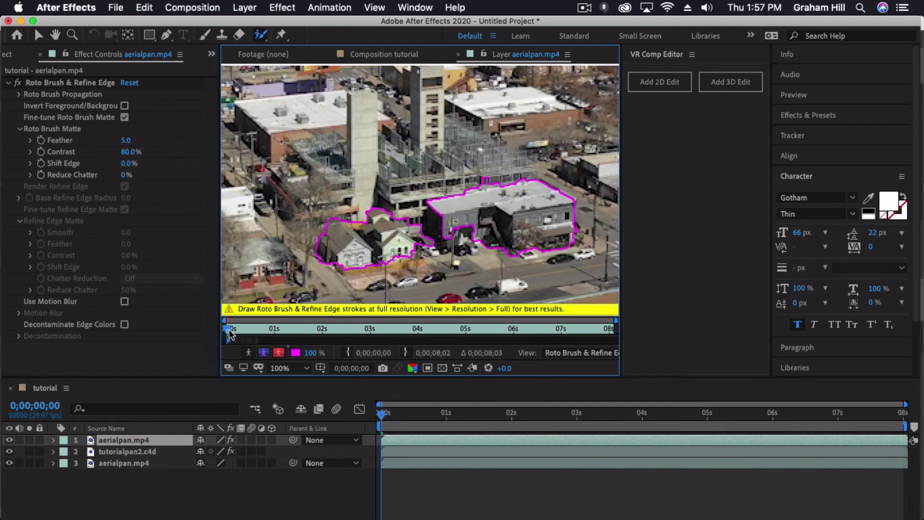
Propagate the matte, find where it drops at frame 20, and repaint the grey building and house there.
{"action": "key", "text": "space"}
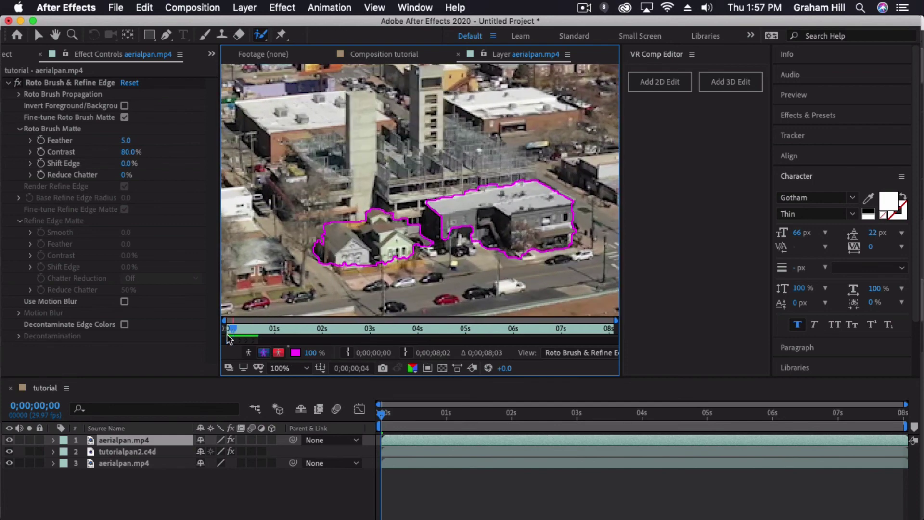
{"action": "left_click_drag", "start_coordinate": [227, 339], "coordinate": [256, 339]}
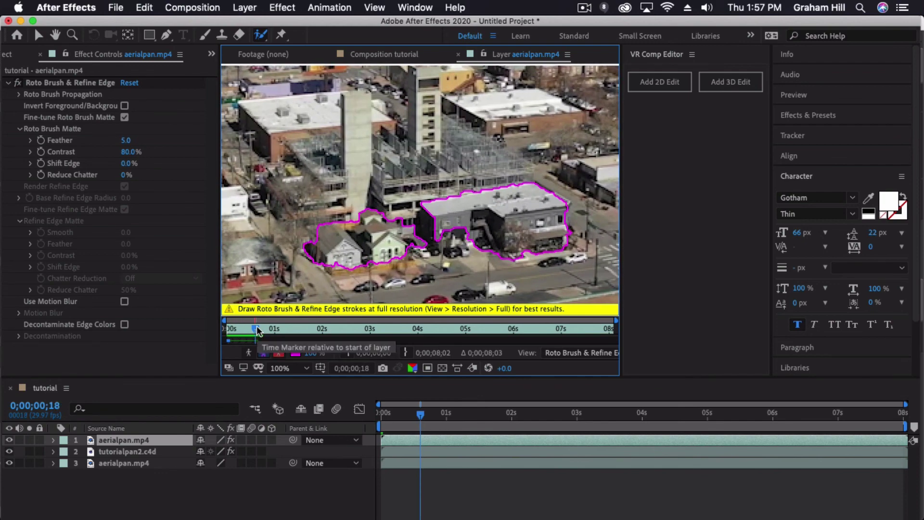
{"action": "key", "text": "Page_Down"}
{"action": "key", "text": "Page_Down"}
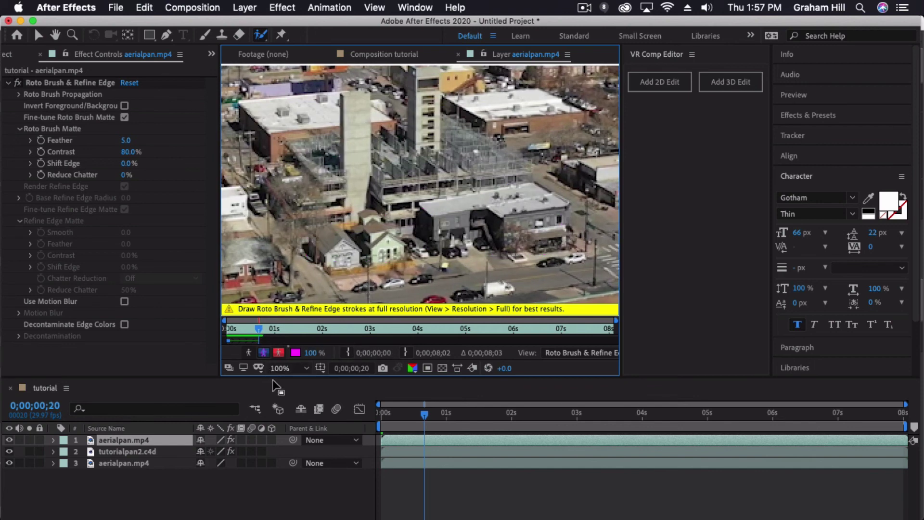
{"action": "key", "text": "Page_Up"}
{"action": "key", "text": "Page_Down"}
{"action": "key", "text": "Page_Up"}
{"action": "key", "text": "Page_Down"}
{"action": "left_click_drag", "start_coordinate": [472, 219], "coordinate": [512, 211]}
{"action": "mouse_move", "coordinate": [409, 233]}
{"action": "left_mouse_down"}
{"action": "mouse_move", "coordinate": [381, 243]}
{"action": "mouse_move", "coordinate": [368, 239]}
{"action": "mouse_move", "coordinate": [371, 229]}
{"action": "mouse_move", "coordinate": [329, 249]}
{"action": "left_mouse_up"}
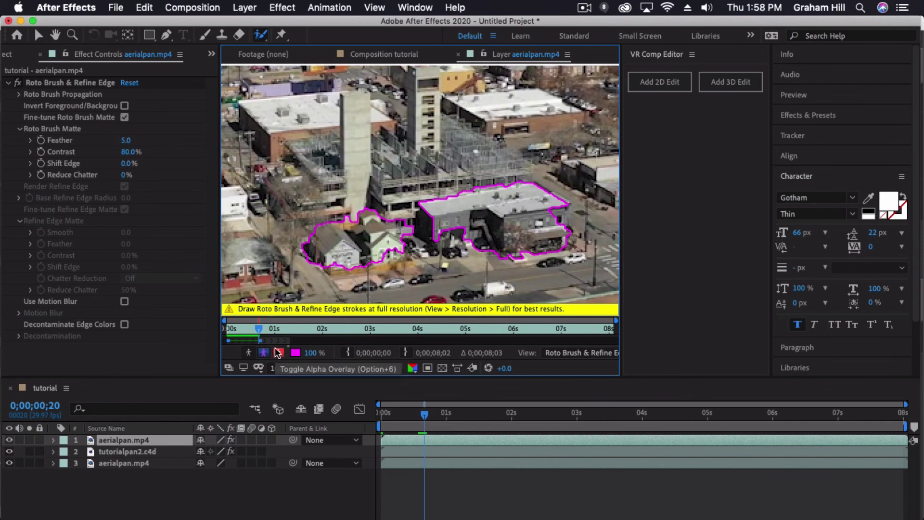
Propagate to frame 26, repaint the grey building, and subtract the street and lot from the matte.
{"action": "key", "text": "space"}
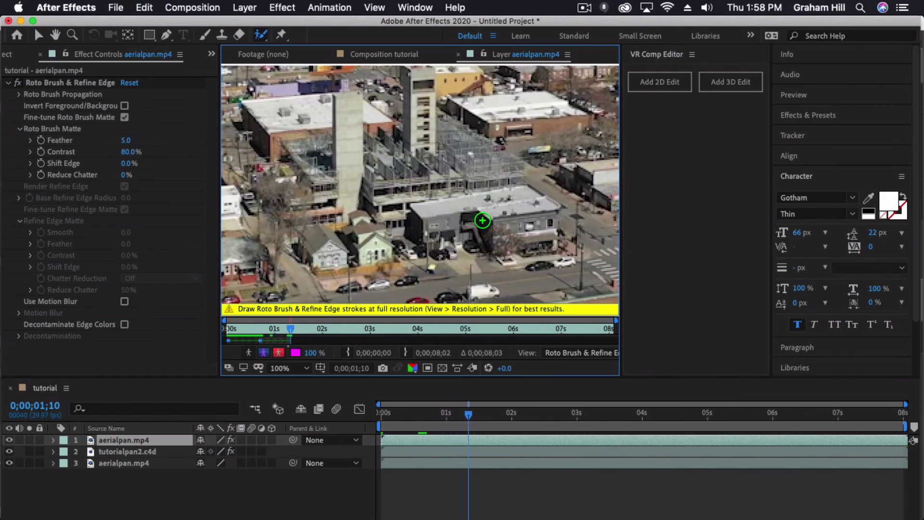
{"action": "mouse_move", "coordinate": [481, 222]}
{"action": "left_mouse_down"}
{"action": "mouse_move", "coordinate": [471, 223]}
{"action": "mouse_move", "coordinate": [527, 229]}
{"action": "mouse_move", "coordinate": [549, 182]}
{"action": "mouse_move", "coordinate": [533, 213]}
{"action": "left_mouse_up"}
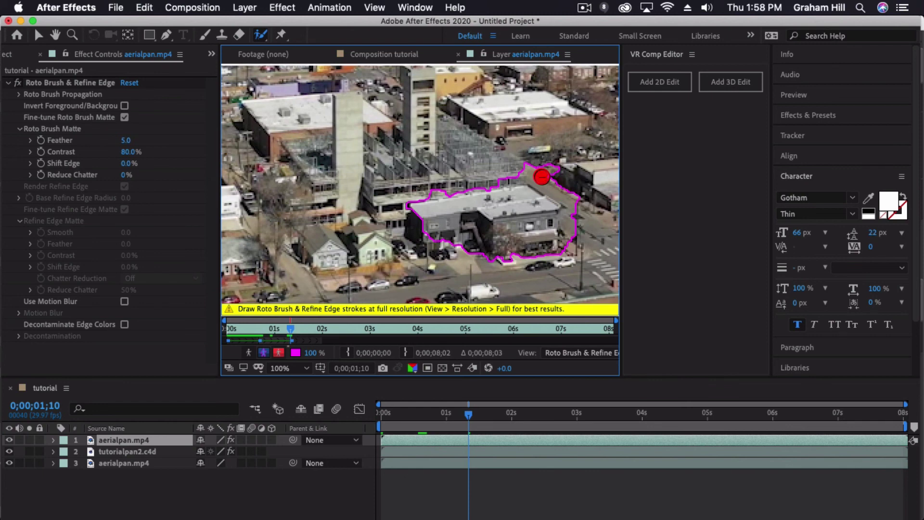
{"action": "left_click_drag", "start_coordinate": [557, 186], "coordinate": [574, 227]}
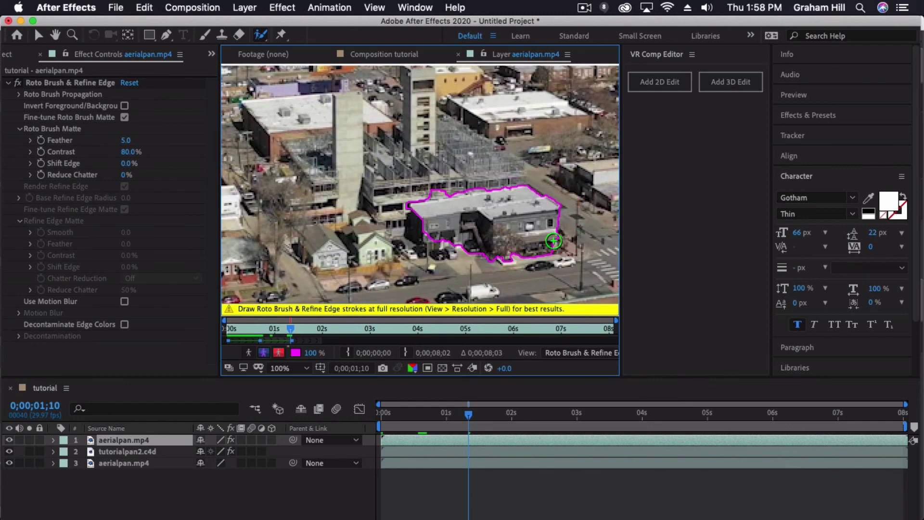
Add the small house, lower-left building and green roof back, then propagate through frame 55.
{"action": "mouse_move", "coordinate": [381, 243]}
{"action": "left_mouse_down"}
{"action": "mouse_move", "coordinate": [367, 238]}
{"action": "mouse_move", "coordinate": [384, 200]}
{"action": "mouse_move", "coordinate": [413, 196]}
{"action": "left_mouse_up"}
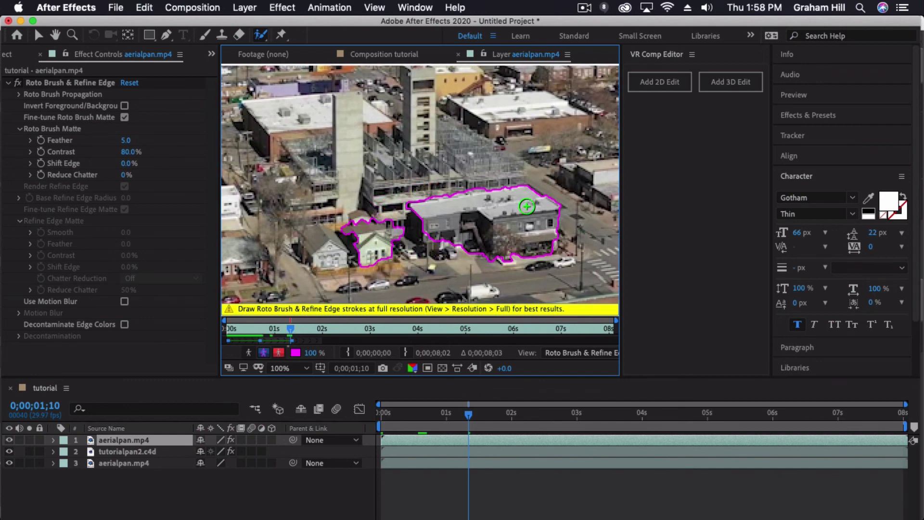
{"action": "left_click_drag", "start_coordinate": [349, 248], "coordinate": [327, 247]}
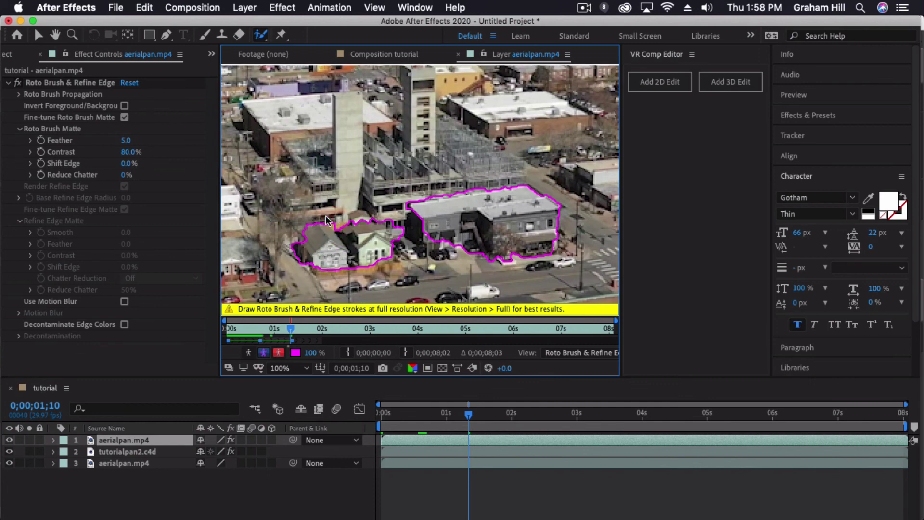
{"action": "left_click_drag", "start_coordinate": [359, 222], "coordinate": [355, 220]}
{"action": "key", "text": "space"}
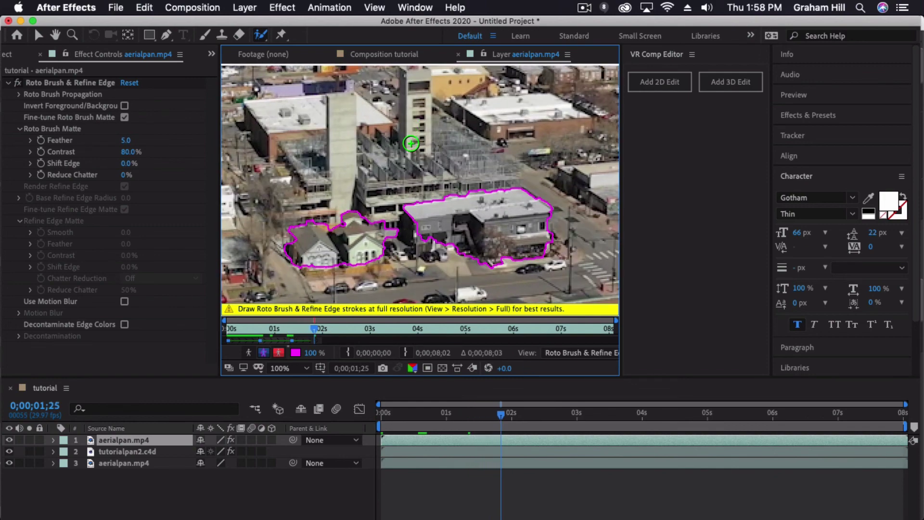
Return to the tutorial composition and scrub from frame 0 to frame 11 to review the composite.
{"action": "left_click", "coordinate": [373, 54]}
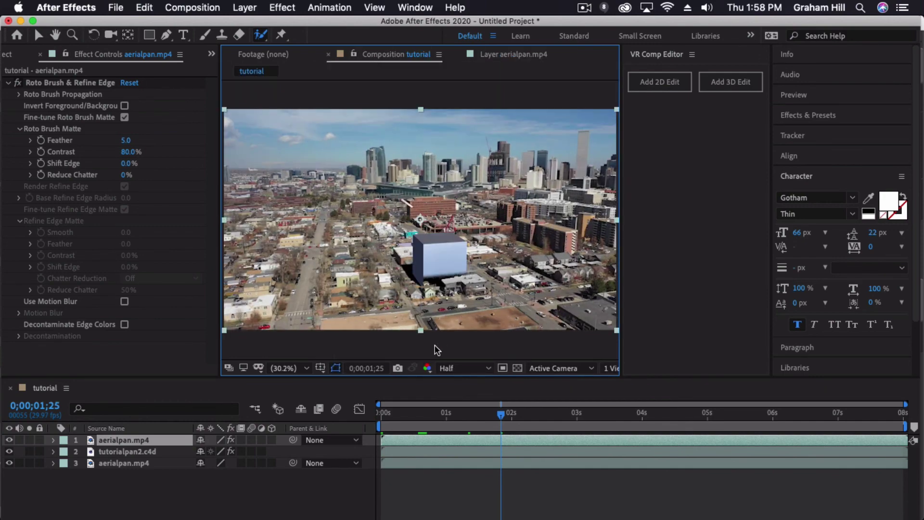
{"action": "left_click_drag", "start_coordinate": [501, 414], "coordinate": [374, 414]}
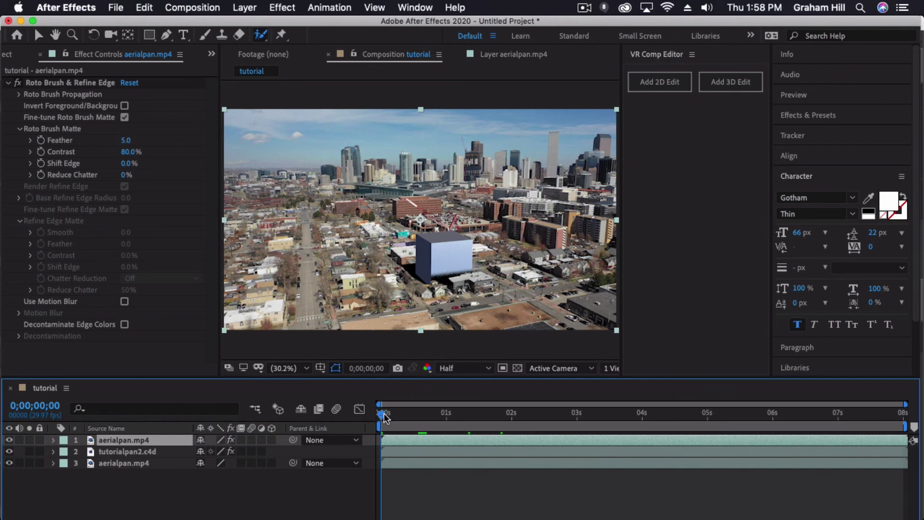
{"action": "mouse_move", "coordinate": [383, 415]}
{"action": "left_mouse_down"}
{"action": "mouse_move", "coordinate": [433, 420]}
{"action": "mouse_move", "coordinate": [365, 420]}
{"action": "left_mouse_up"}
{"action": "mouse_move", "coordinate": [303, 516]}
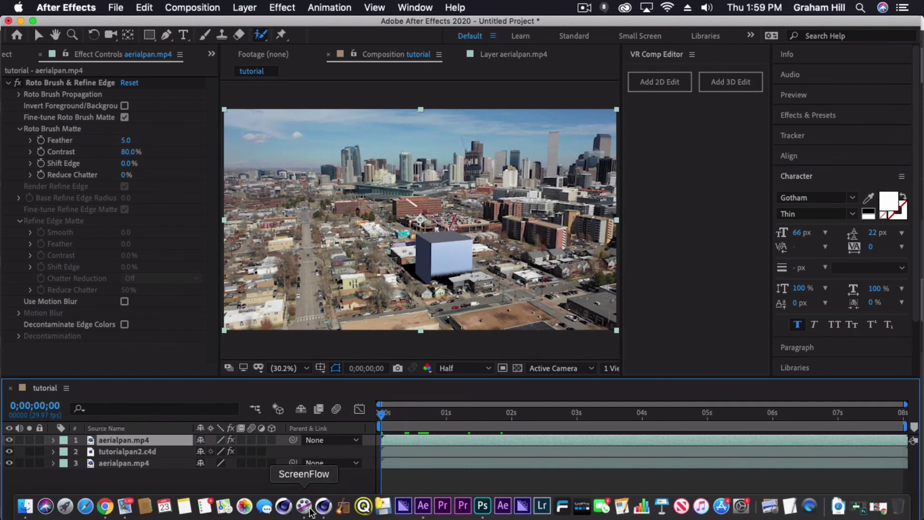
Bring the Building Model from the Content Browser into the scene as a child of Cube.
{"action": "left_click", "coordinate": [323, 506]}
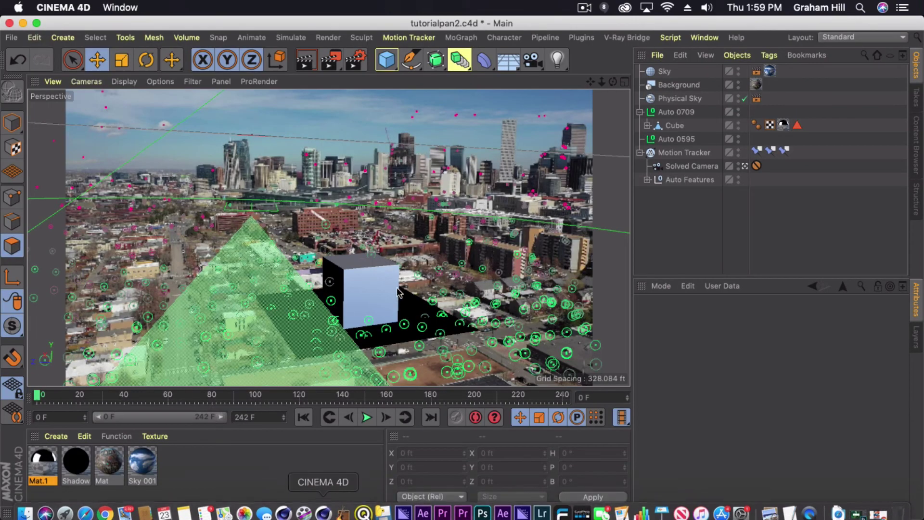
{"action": "left_click", "coordinate": [640, 112]}
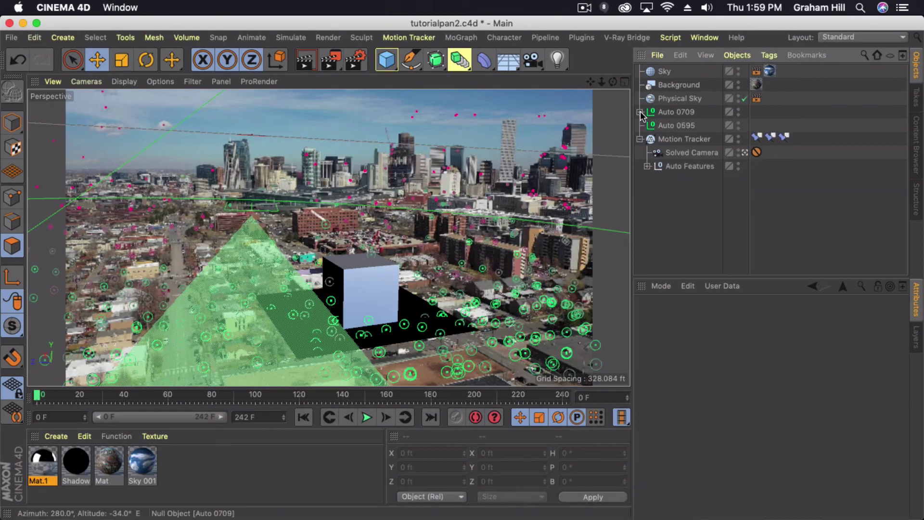
{"action": "left_click", "coordinate": [641, 112]}
{"action": "left_click", "coordinate": [648, 126]}
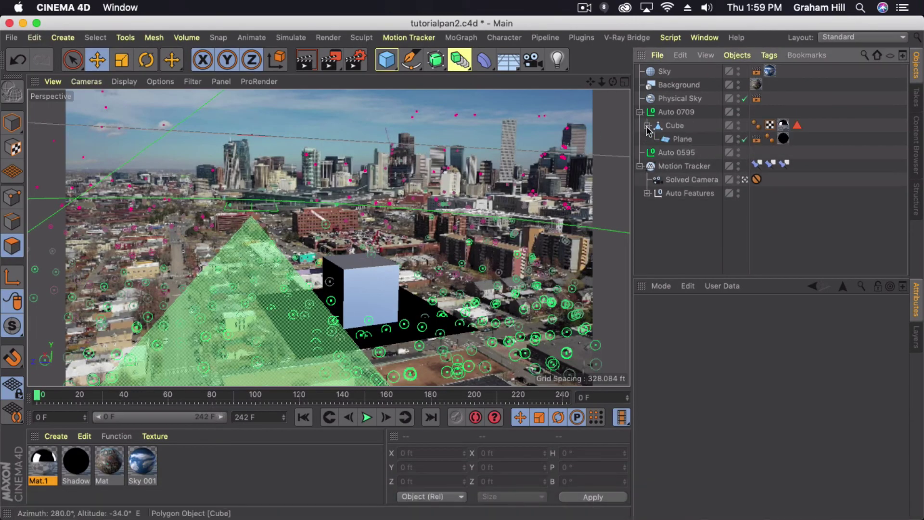
{"action": "left_click", "coordinate": [914, 142]}
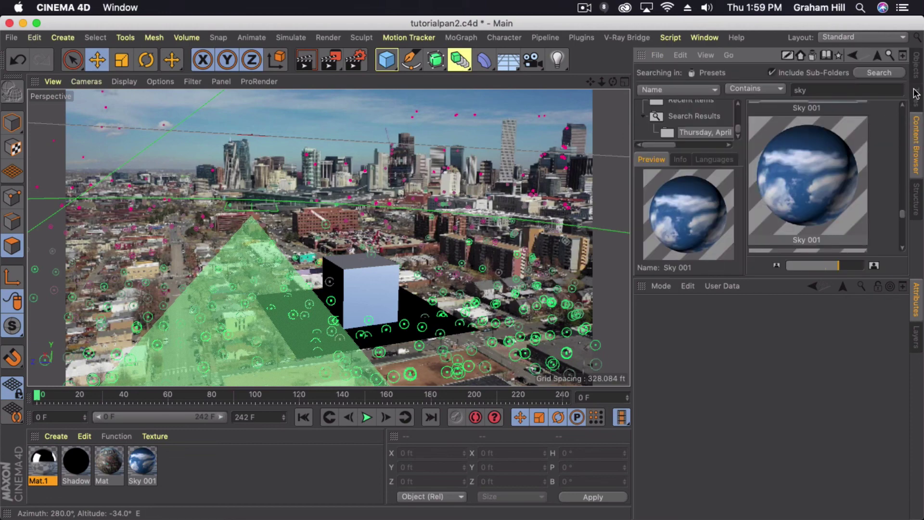
{"action": "double_click", "coordinate": [801, 90]}
{"action": "key", "text": "BackSpace"}
{"action": "scroll", "coordinate": [833, 193], "scroll_direction": "down", "scroll_amount": 1}
{"action": "left_click_drag", "start_coordinate": [840, 219], "coordinate": [493, 243]}
{"action": "left_click", "coordinate": [916, 65]}
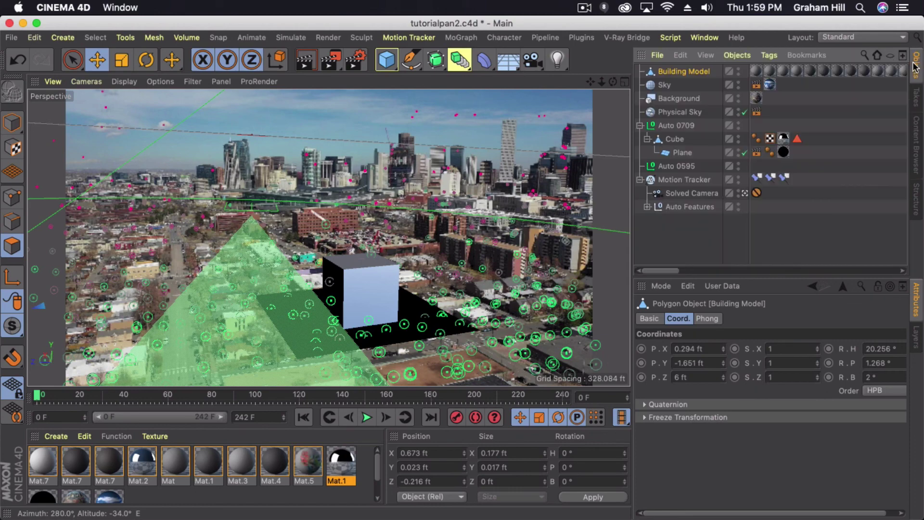
{"action": "left_click_drag", "start_coordinate": [677, 72], "coordinate": [676, 144]}
Set the Building Model's X, Y, Z position and H, P, B rotation all to 0.
{"action": "left_click", "coordinate": [686, 363]}
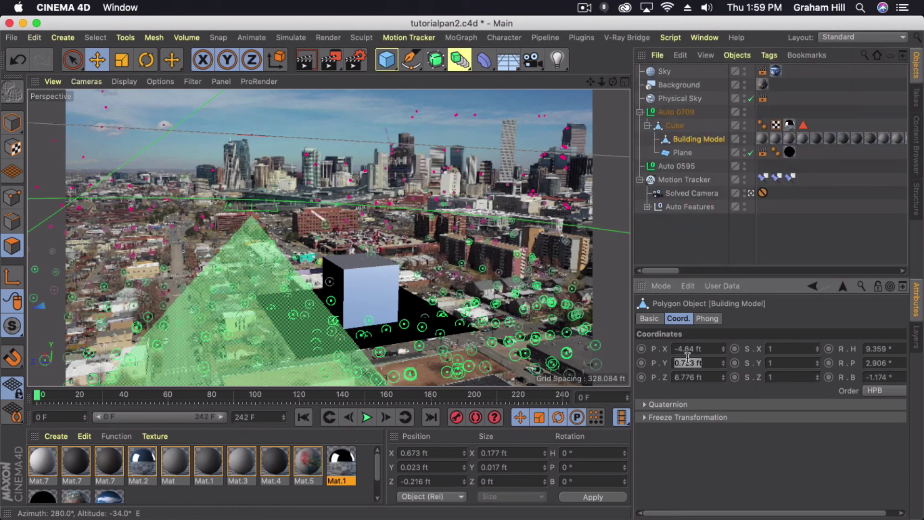
{"action": "type", "text": "0"}
{"action": "left_click", "coordinate": [688, 348]}
{"action": "type", "text": "0"}
{"action": "left_click", "coordinate": [697, 377]}
{"action": "type", "text": "0"}
{"action": "left_click", "coordinate": [877, 348]}
{"action": "type", "text": "0"}
{"action": "left_click", "coordinate": [877, 363]}
{"action": "type", "text": "0"}
{"action": "left_click", "coordinate": [875, 379]}
{"action": "type", "text": "0"}
{"action": "key", "text": "Return"}
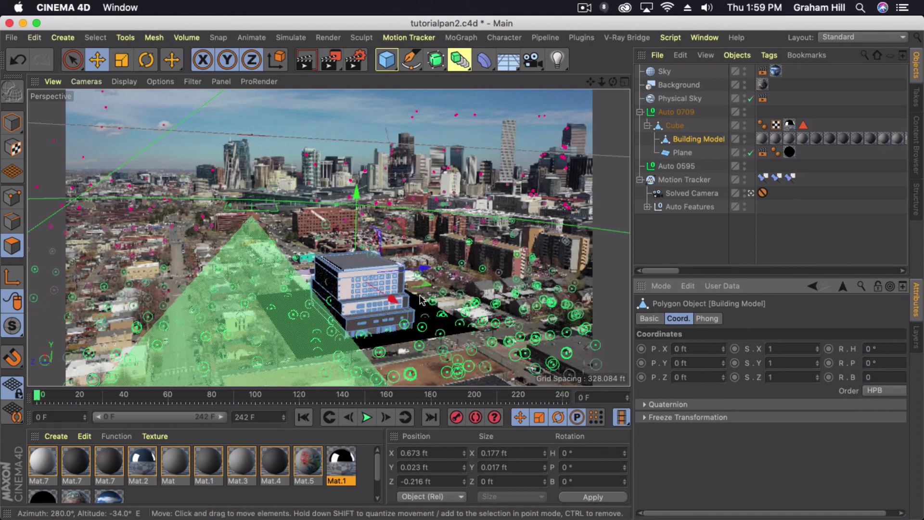
Rotate the building -90° around its heading axis.
{"action": "key", "text": "r"}
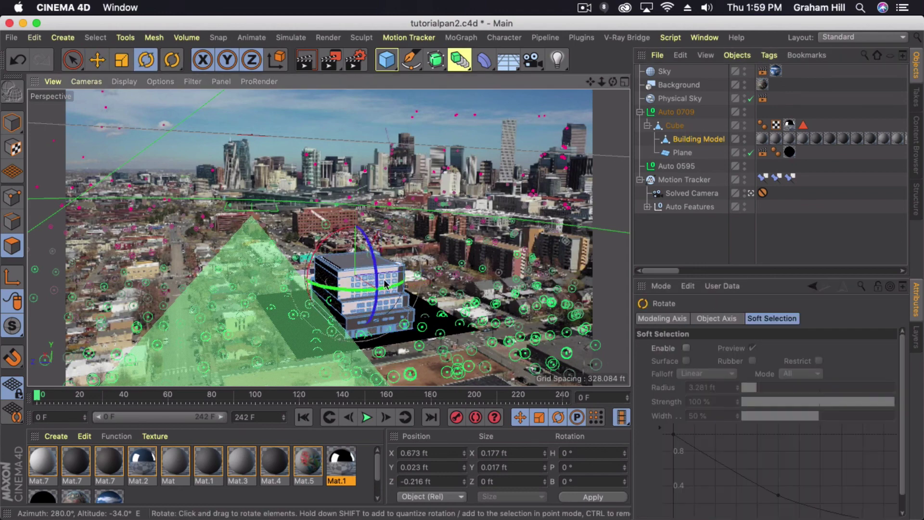
{"action": "left_click_drag", "start_coordinate": [367, 293], "coordinate": [207, 270]}
{"action": "key", "text": "super+z"}
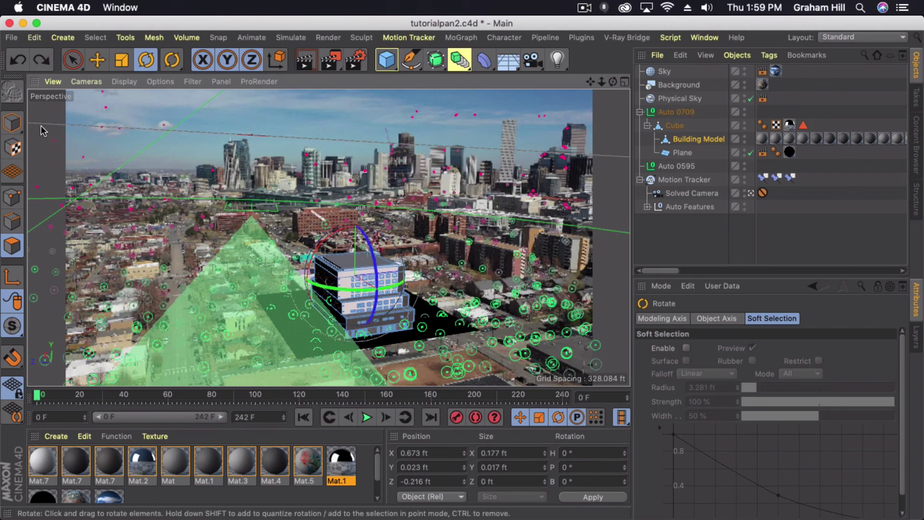
{"action": "left_click", "coordinate": [12, 123]}
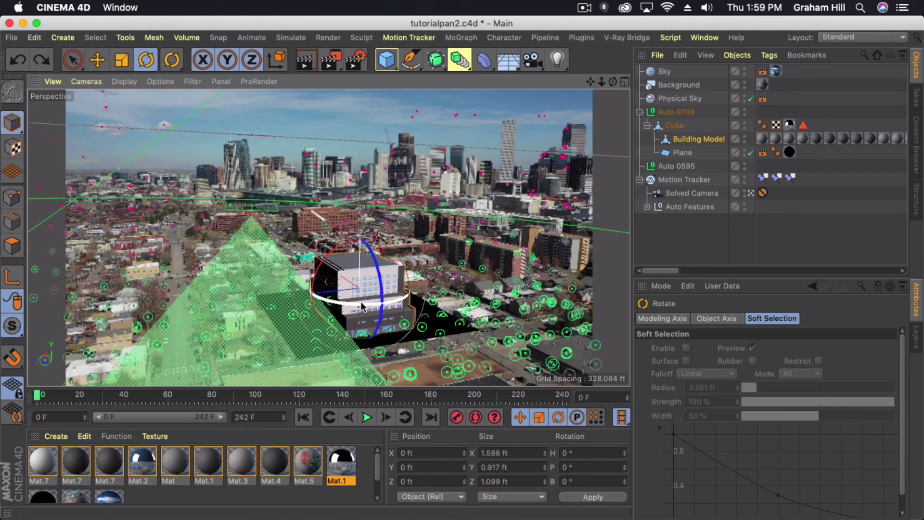
{"action": "left_click_drag", "start_coordinate": [362, 307], "coordinate": [223, 290]}
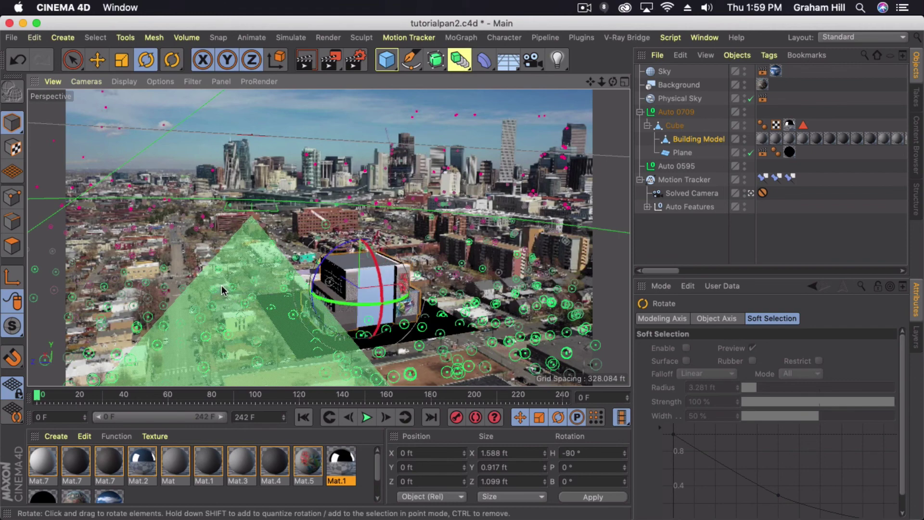
Move Building Model and Plane out of Cube under Auto 0709 and hide the cube in the viewport.
{"action": "left_click", "coordinate": [744, 124]}
{"action": "left_click", "coordinate": [699, 138]}
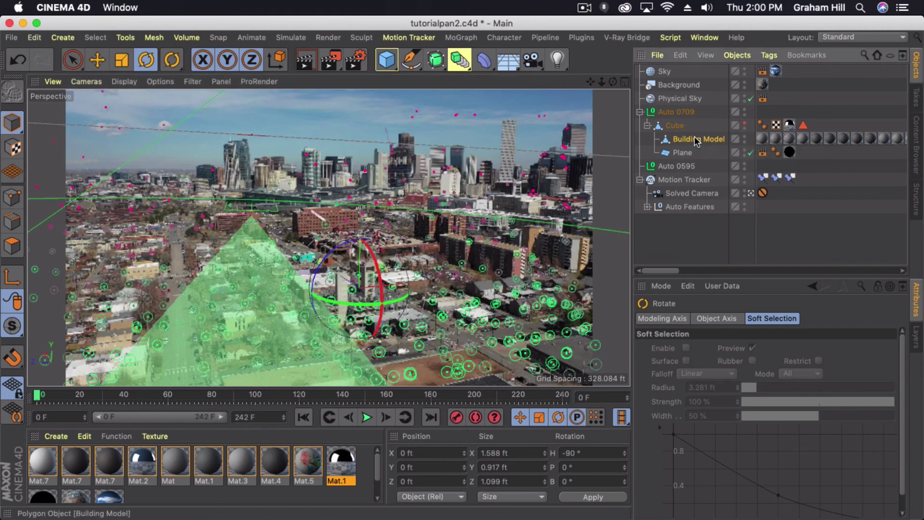
{"action": "left_click", "coordinate": [744, 124]}
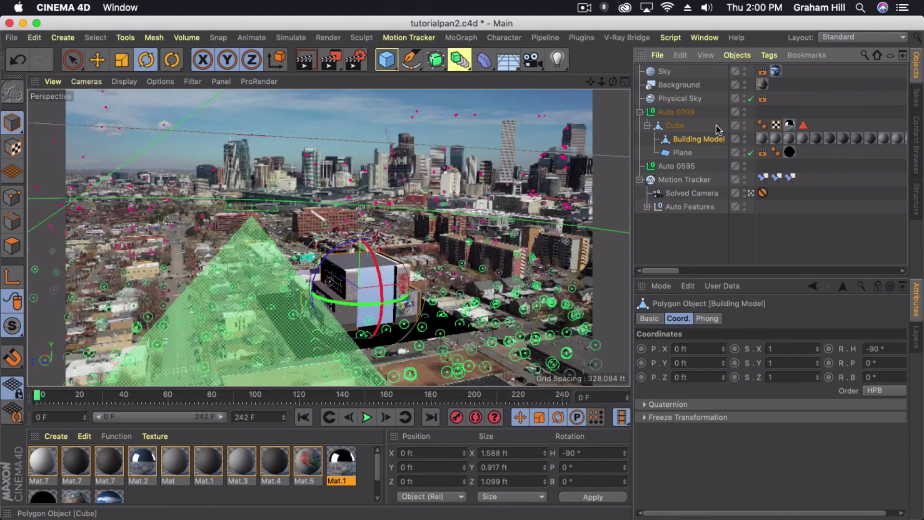
{"action": "left_click", "coordinate": [682, 152], "text": "shift"}
{"action": "left_click_drag", "start_coordinate": [686, 144], "coordinate": [675, 119]}
{"action": "left_click", "coordinate": [675, 139]}
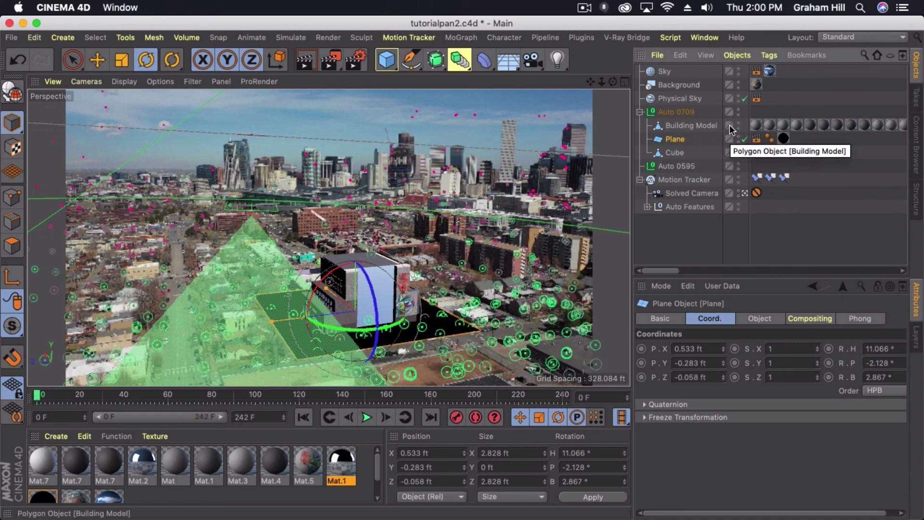
{"action": "left_click", "coordinate": [739, 150]}
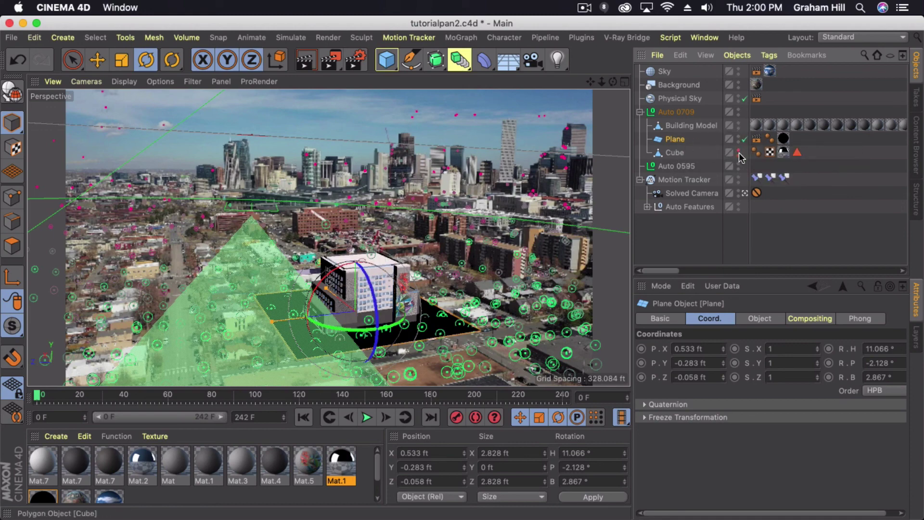
Save the Cinema 4D scene so the Cineware layer in After Effects shows the windowed building.
{"action": "mouse_move", "coordinate": [530, 510]}
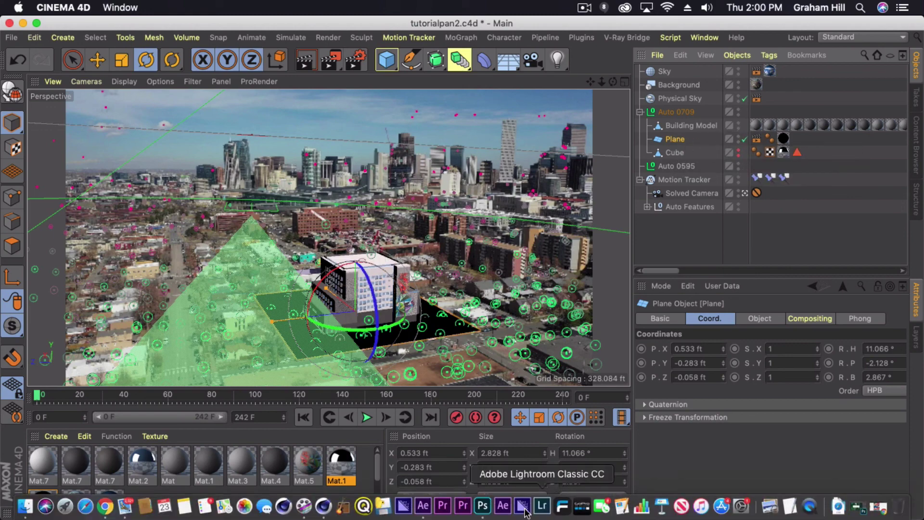
{"action": "left_click", "coordinate": [424, 506]}
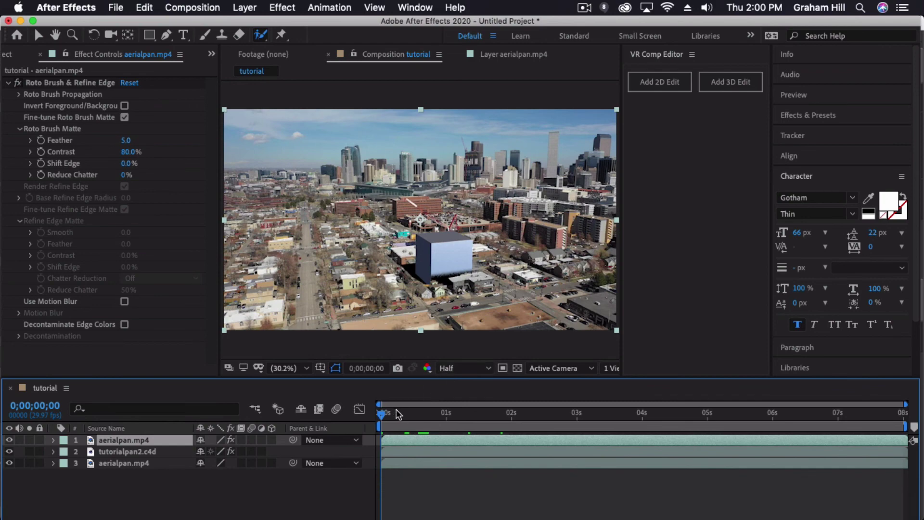
{"action": "left_click", "coordinate": [324, 513]}
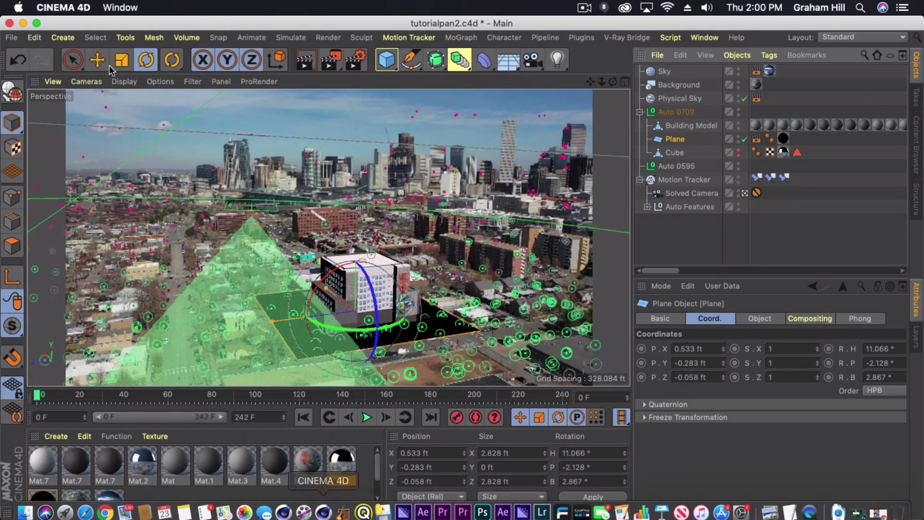
{"action": "left_click", "coordinate": [11, 38]}
{"action": "left_click", "coordinate": [29, 151]}
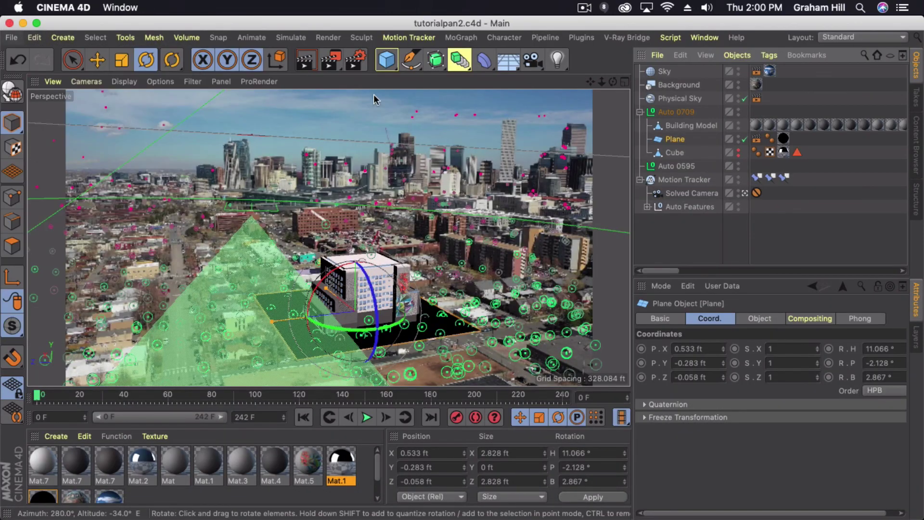
{"action": "left_click", "coordinate": [423, 508]}
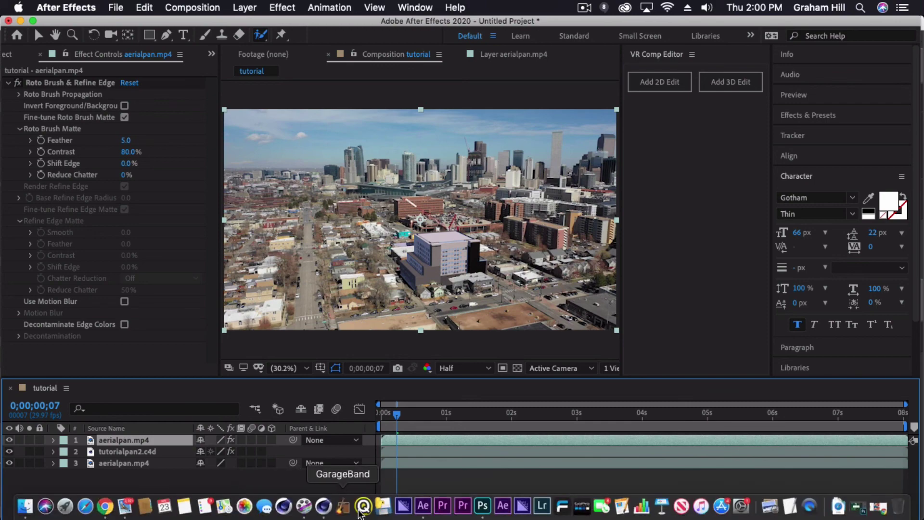
{"action": "left_click", "coordinate": [323, 507]}
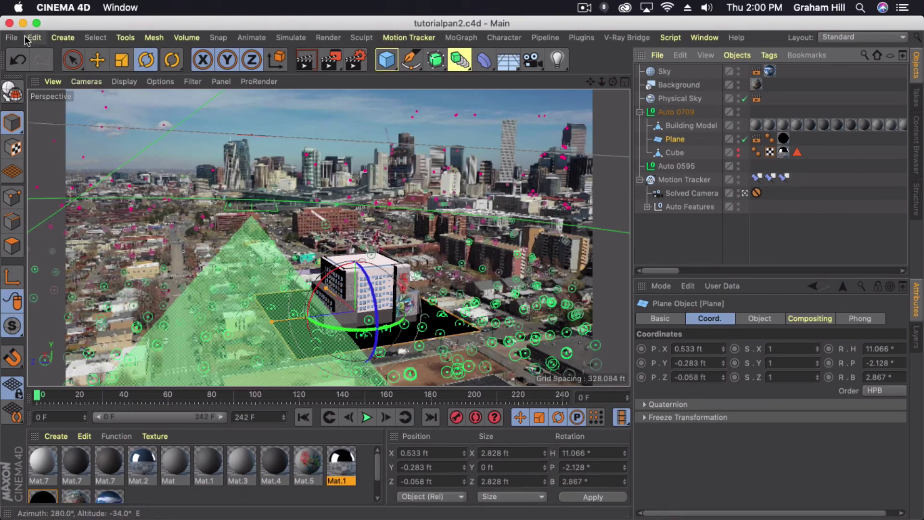
Save the Cinema 4D project with assets as tutorial3 in the Documents folder.
{"action": "left_click", "coordinate": [19, 41]}
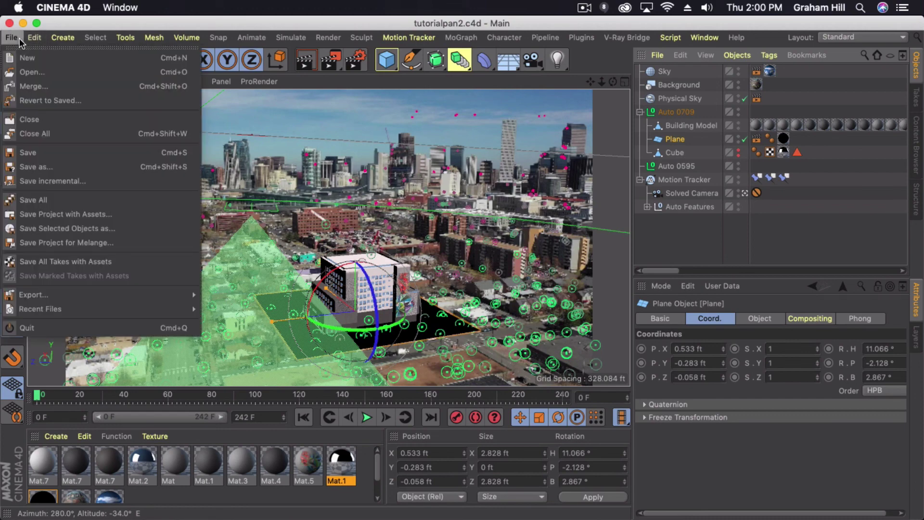
{"action": "left_click", "coordinate": [44, 215]}
{"action": "left_click", "coordinate": [331, 251]}
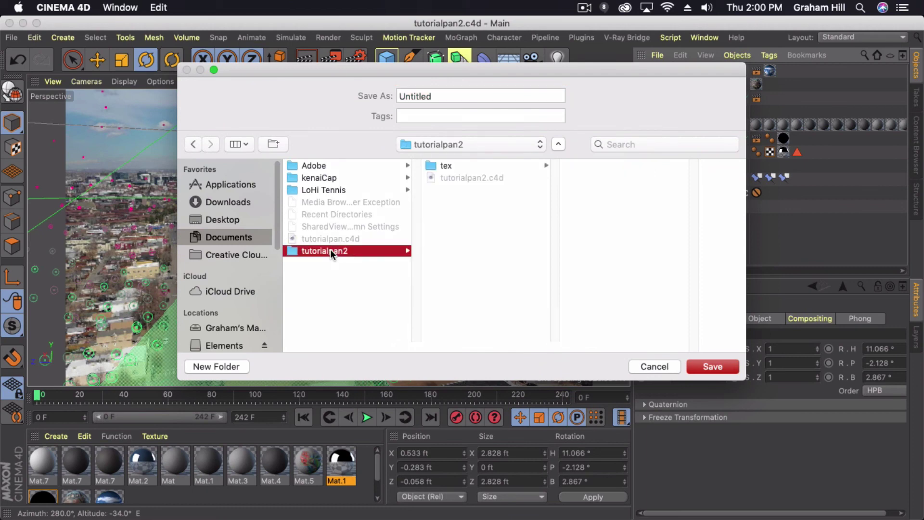
{"action": "left_click", "coordinate": [284, 201]}
{"action": "double_click", "coordinate": [443, 96]}
{"action": "type", "text": "tutorial3"}
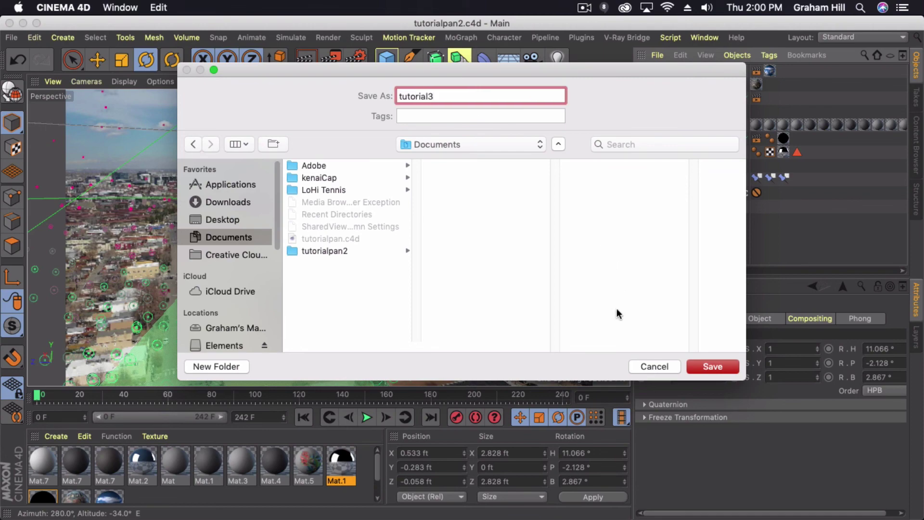
{"action": "left_click", "coordinate": [713, 367]}
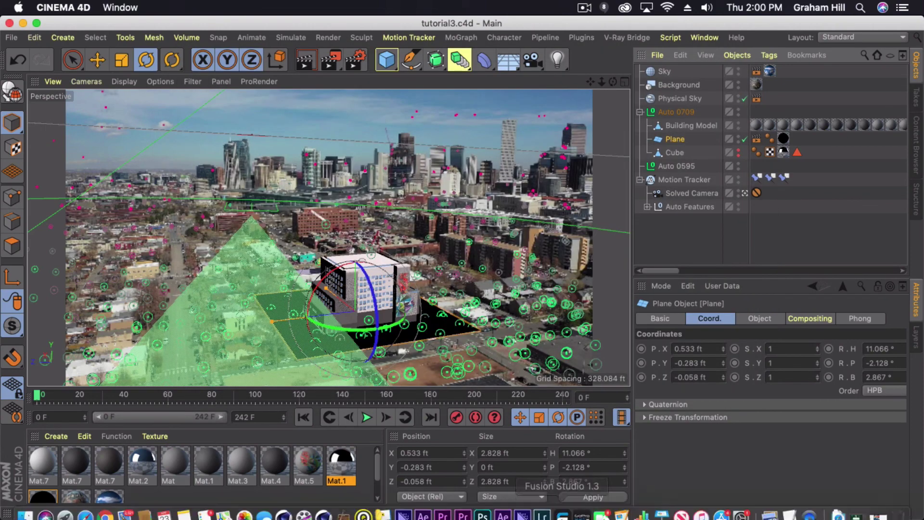
Import the scene file tutorial3.c4d from Documents/tutorial3 into After Effects.
{"action": "left_click", "coordinate": [423, 512]}
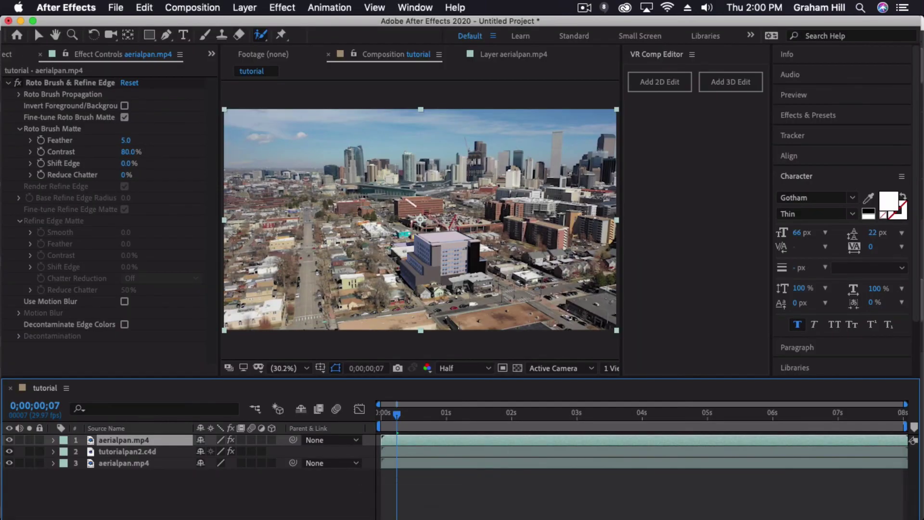
{"action": "left_click", "coordinate": [115, 8]}
{"action": "mouse_move", "coordinate": [143, 184]}
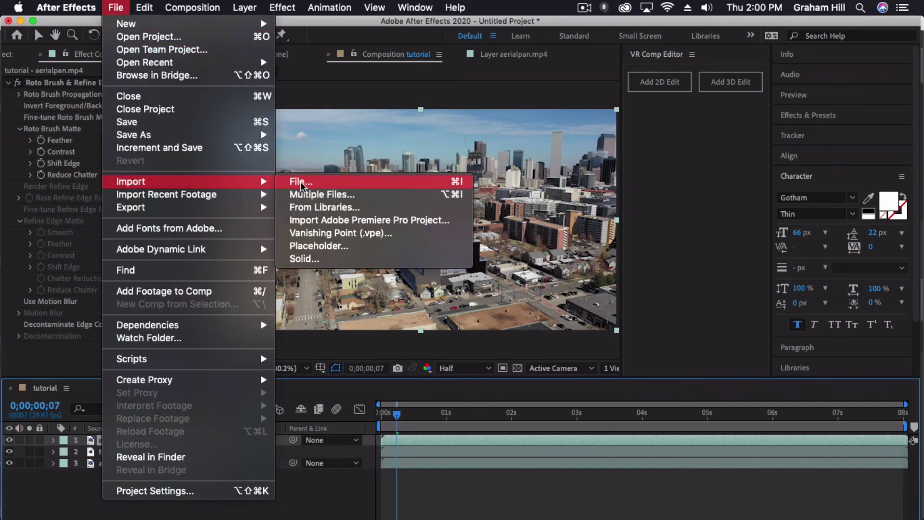
{"action": "left_click", "coordinate": [301, 181]}
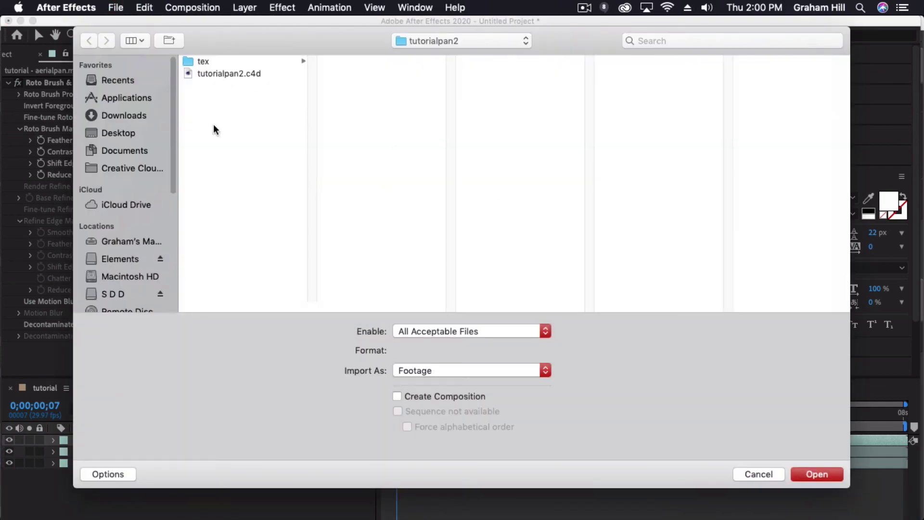
{"action": "left_click", "coordinate": [121, 153]}
{"action": "left_click", "coordinate": [245, 146]}
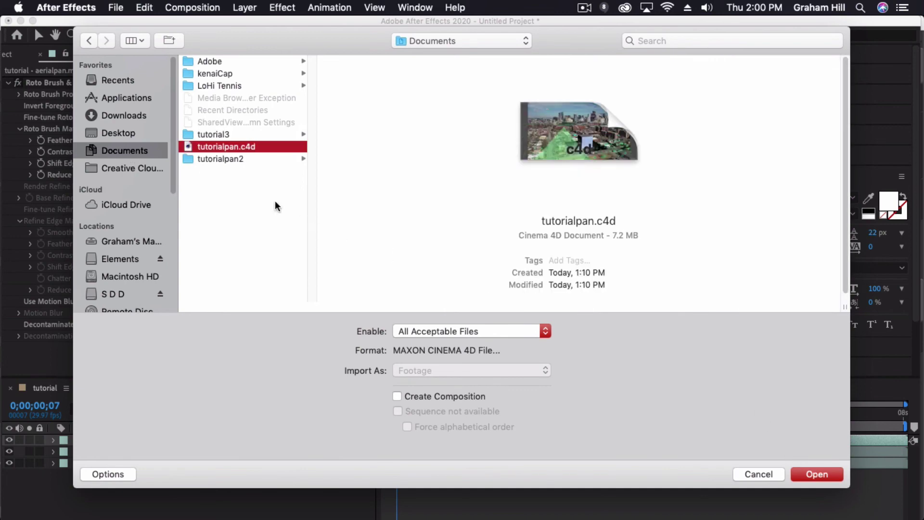
{"action": "left_click", "coordinate": [245, 134]}
{"action": "left_click", "coordinate": [370, 74]}
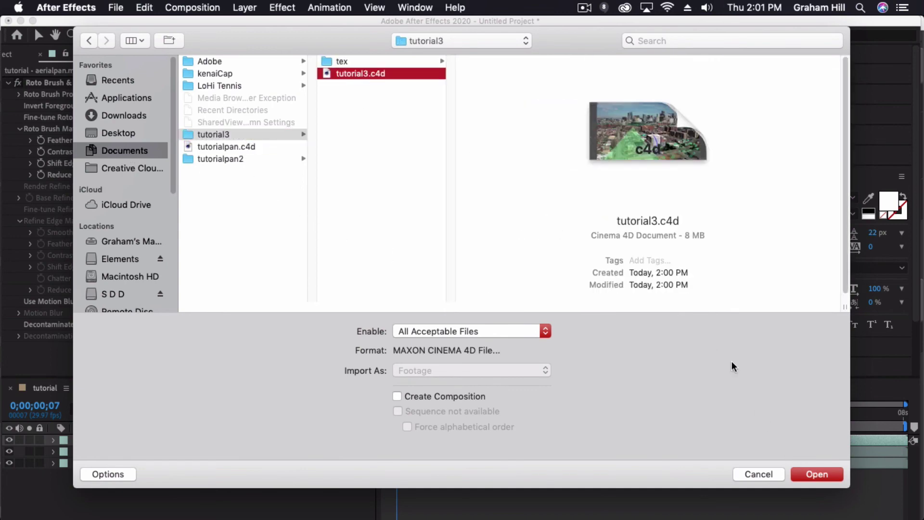
{"action": "left_click", "coordinate": [818, 474]}
Add tutorial3.c4d to the tutorial comp and delete the old tutorialpan2.c4d layer.
{"action": "left_click_drag", "start_coordinate": [30, 205], "coordinate": [144, 459]}
{"action": "left_click", "coordinate": [129, 461]}
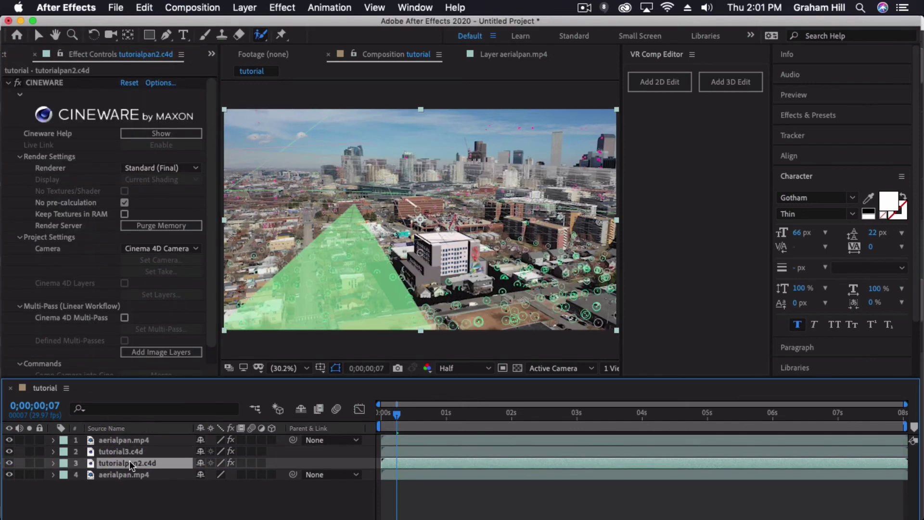
{"action": "key", "text": "Delete"}
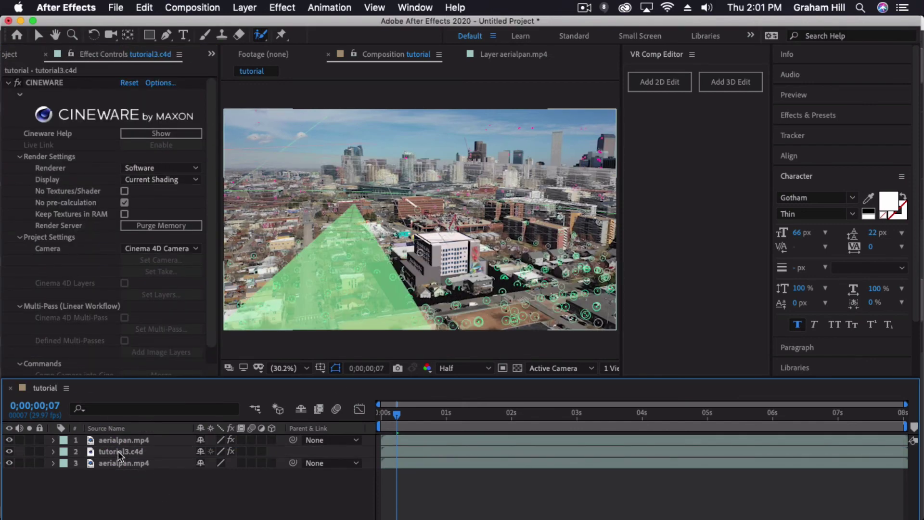
{"action": "left_click", "coordinate": [118, 452]}
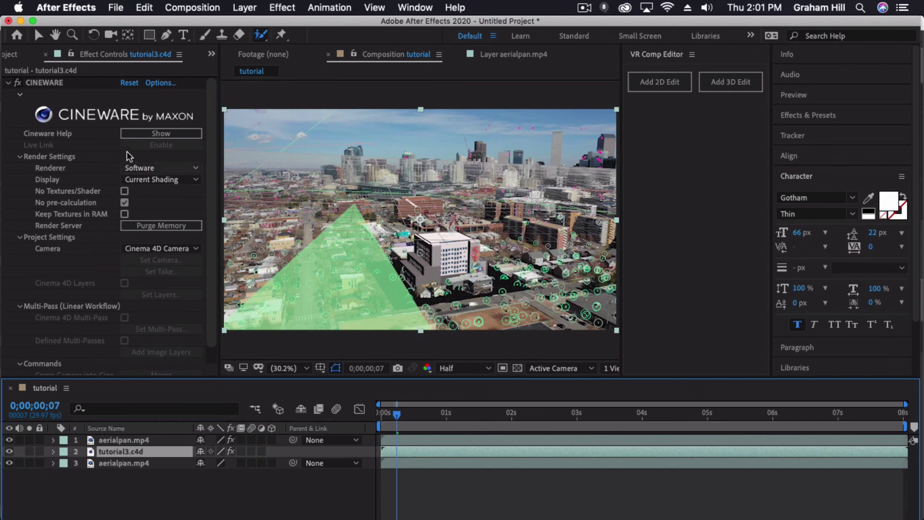
Set the Cineware renderer on tutorial3.c4d to Standard (Final).
{"action": "left_click", "coordinate": [137, 168]}
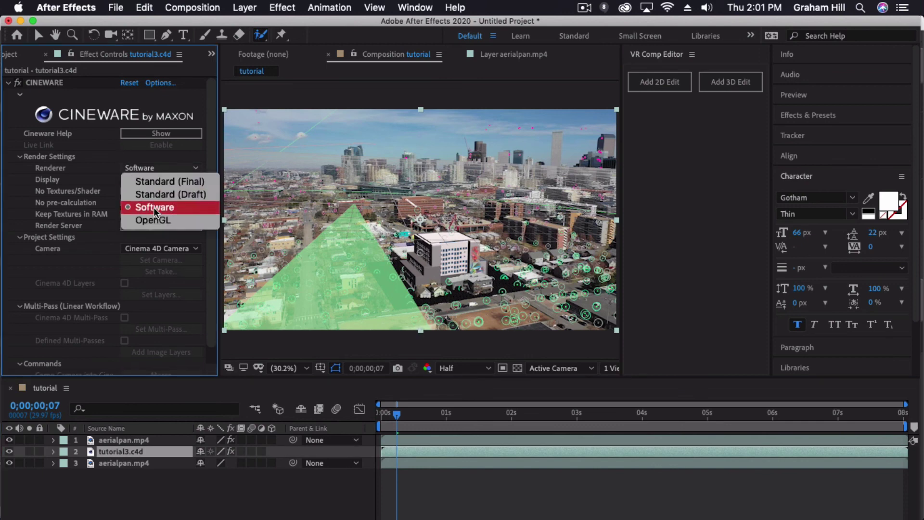
{"action": "left_click", "coordinate": [156, 182]}
{"action": "left_click", "coordinate": [242, 478]}
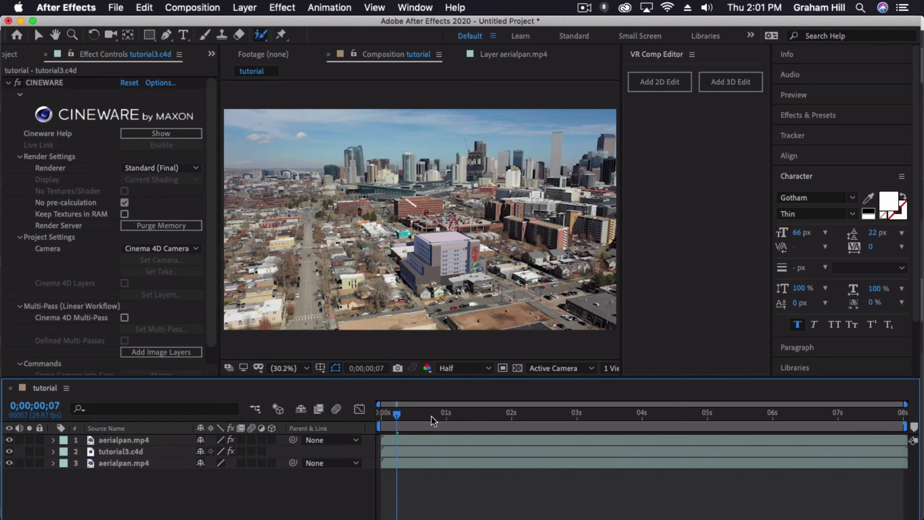
End the work area at 0;00;01;26, trim the comp to it, and return to frame one.
{"action": "left_click", "coordinate": [458, 413]}
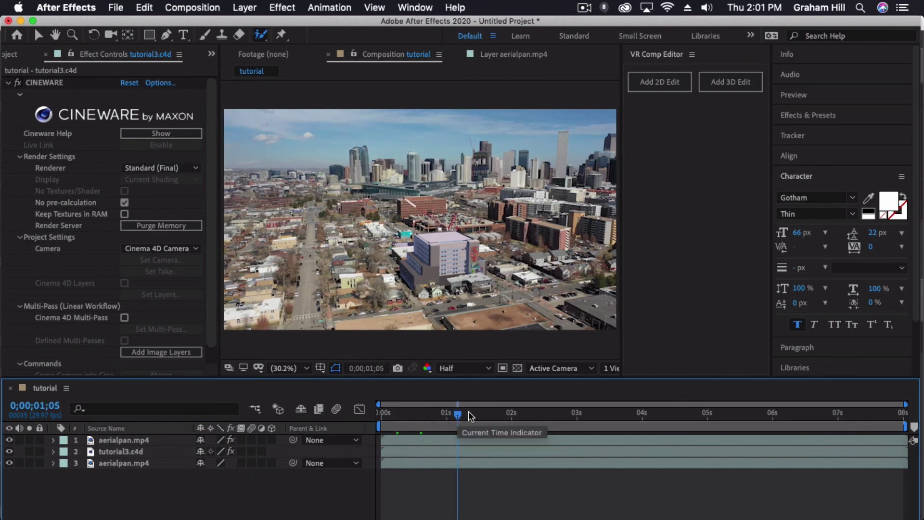
{"action": "left_click", "coordinate": [516, 413]}
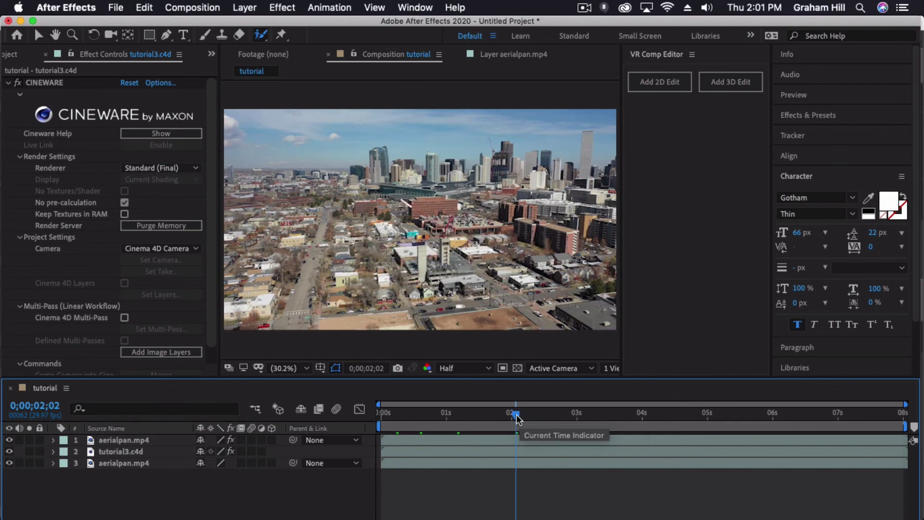
{"action": "left_click", "coordinate": [504, 414]}
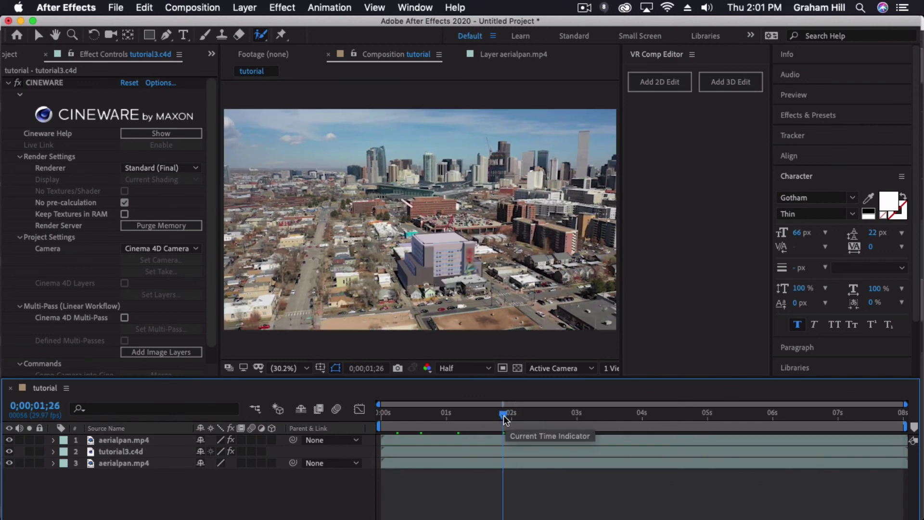
{"action": "key", "text": "n"}
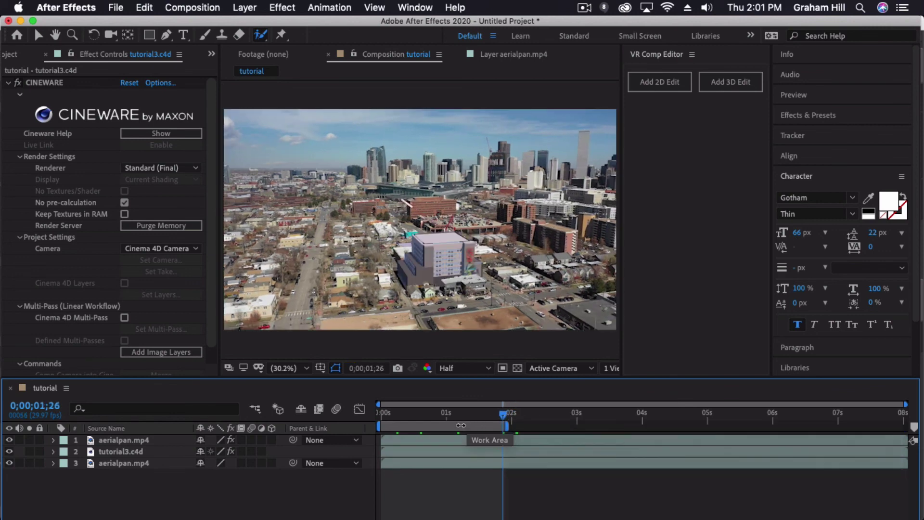
{"action": "right_click", "coordinate": [461, 425]}
{"action": "left_click", "coordinate": [477, 462]}
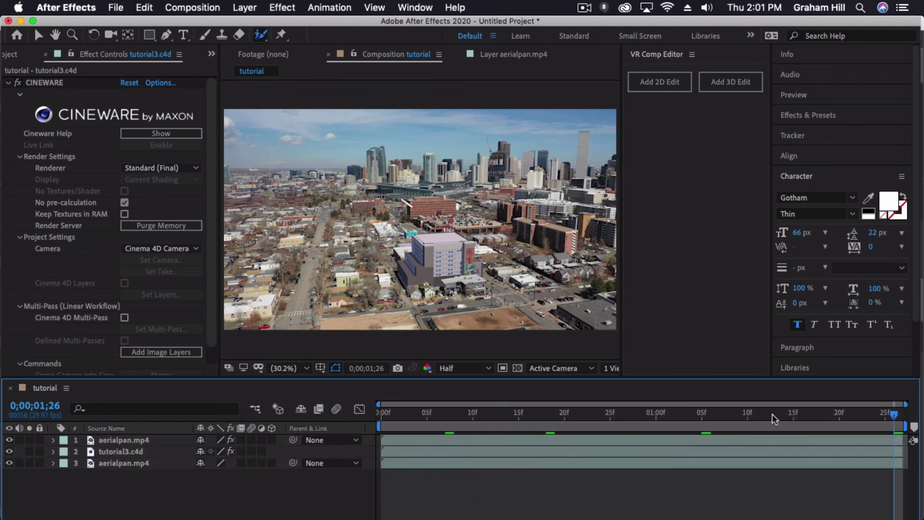
{"action": "left_click_drag", "start_coordinate": [877, 411], "coordinate": [380, 413]}
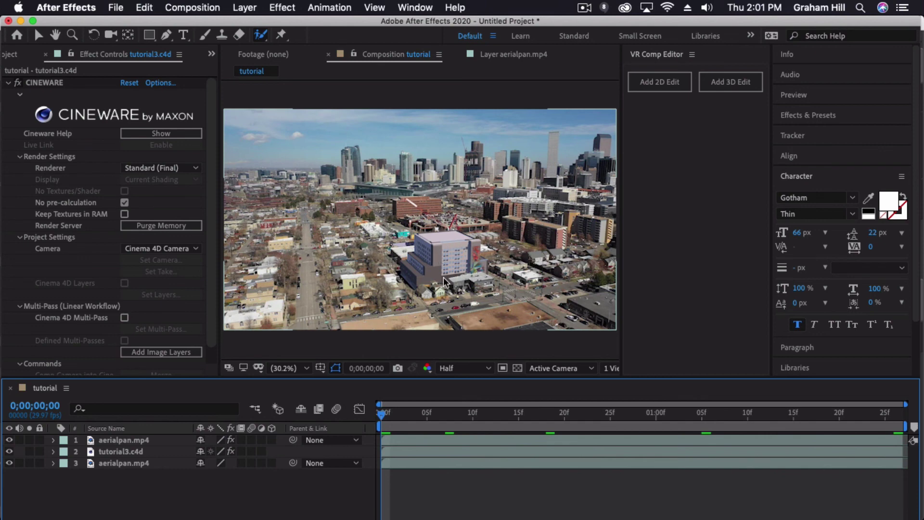
Toggle the tutorial3.c4d building layer's visibility off and on twice to compare.
{"action": "left_click", "coordinate": [129, 449]}
{"action": "left_click", "coordinate": [10, 452]}
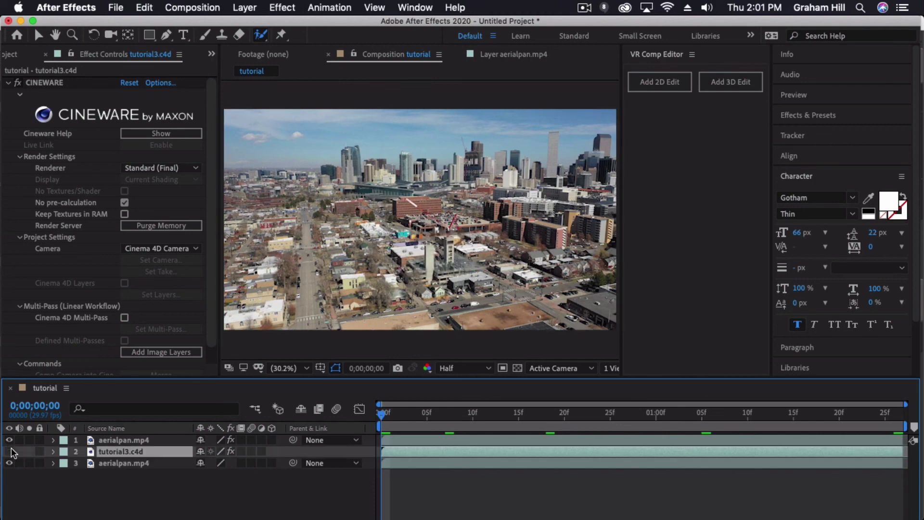
{"action": "left_click", "coordinate": [10, 452]}
{"action": "left_click", "coordinate": [9, 451]}
{"action": "left_click", "coordinate": [10, 451]}
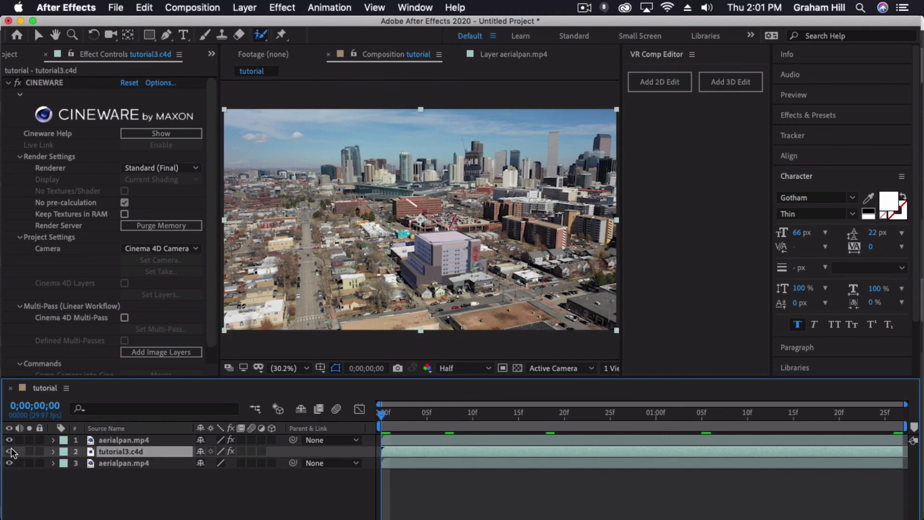
Search Effects & Presets for 'color' and collapse the preset folders in the results.
{"action": "left_click", "coordinate": [796, 176]}
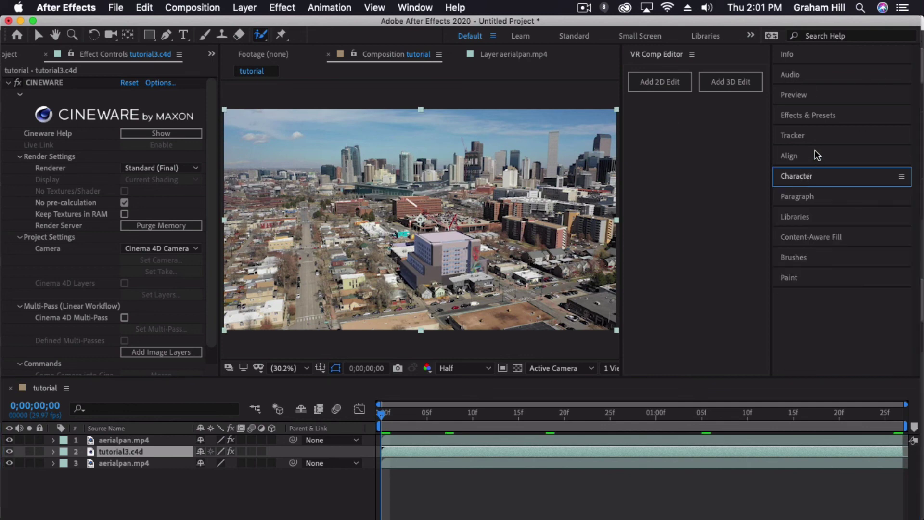
{"action": "left_click", "coordinate": [802, 116]}
{"action": "left_click", "coordinate": [804, 132]}
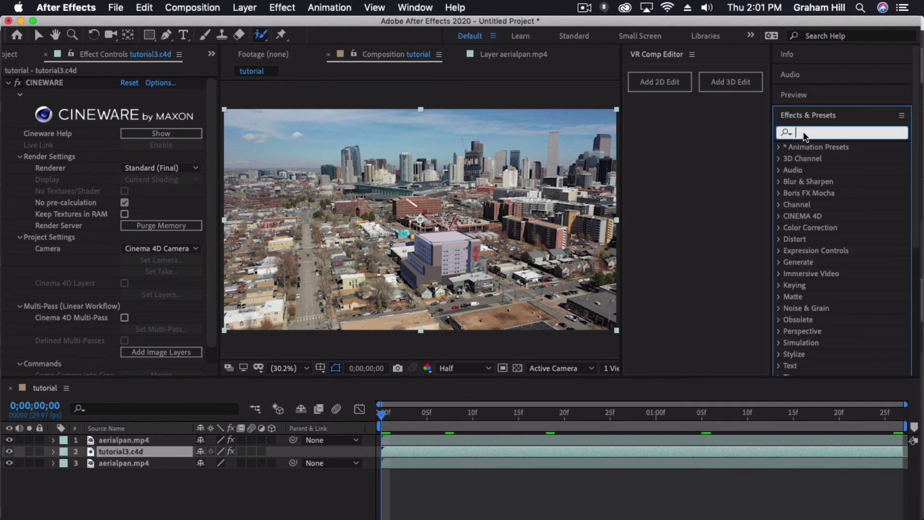
{"action": "type", "text": "colro"}
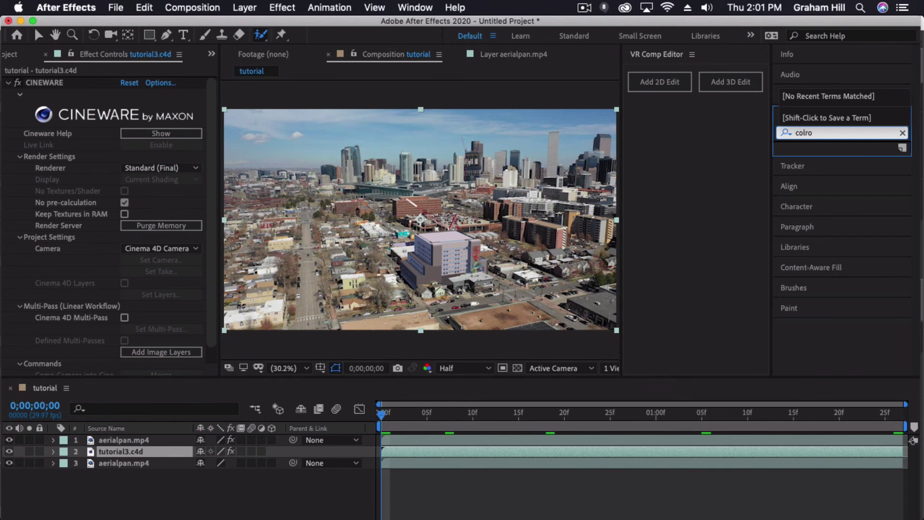
{"action": "key", "text": "BackSpace"}
{"action": "key", "text": "BackSpace"}
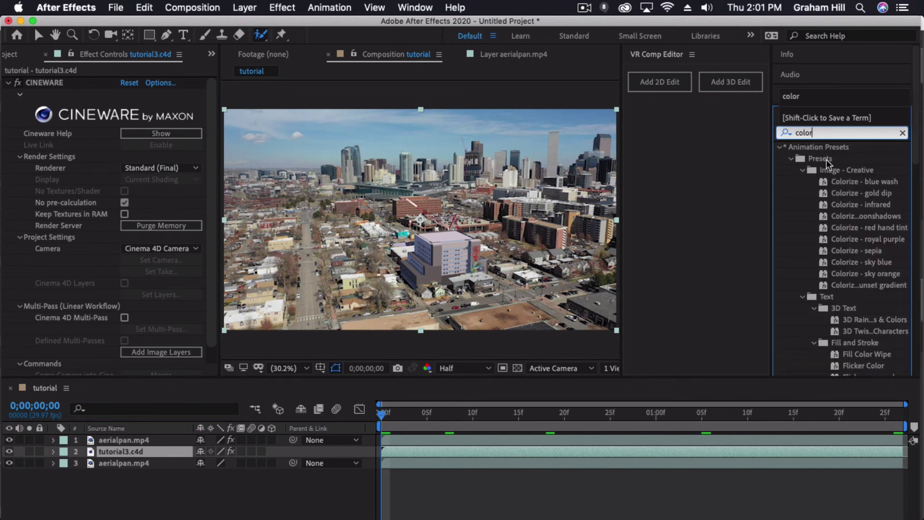
{"action": "key", "text": "Return"}
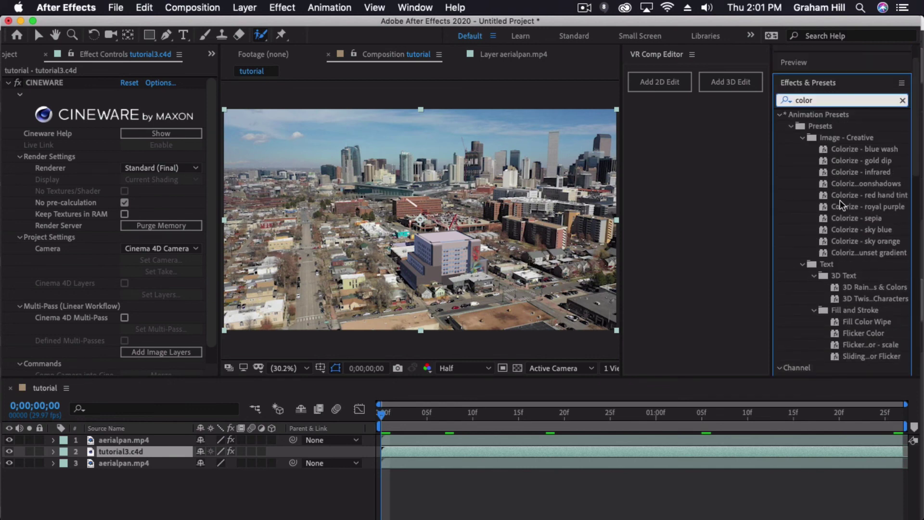
{"action": "left_click", "coordinate": [803, 135]}
{"action": "left_click", "coordinate": [791, 124]}
{"action": "left_click", "coordinate": [780, 113]}
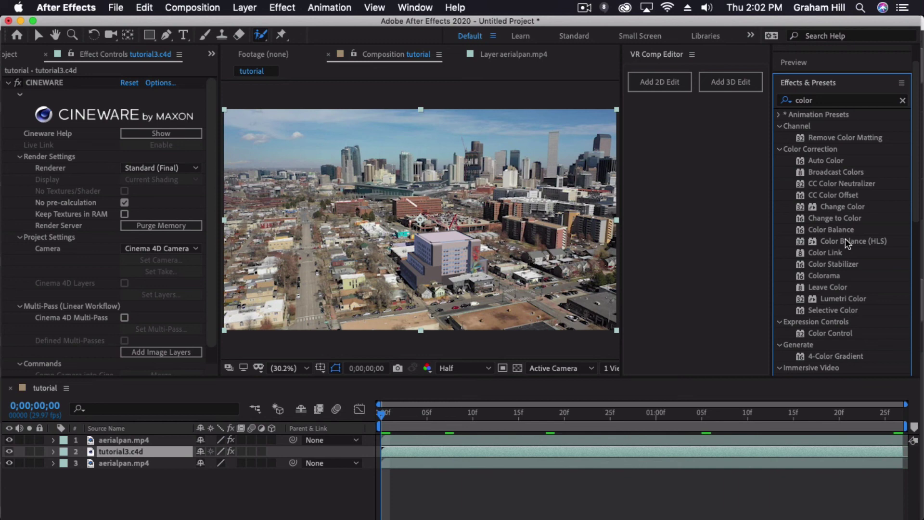
Apply Curves to tutorial3.c4d and bend an S-shaped RGB curve for more contrast.
{"action": "double_click", "coordinate": [808, 101]}
{"action": "type", "text": "curves"}
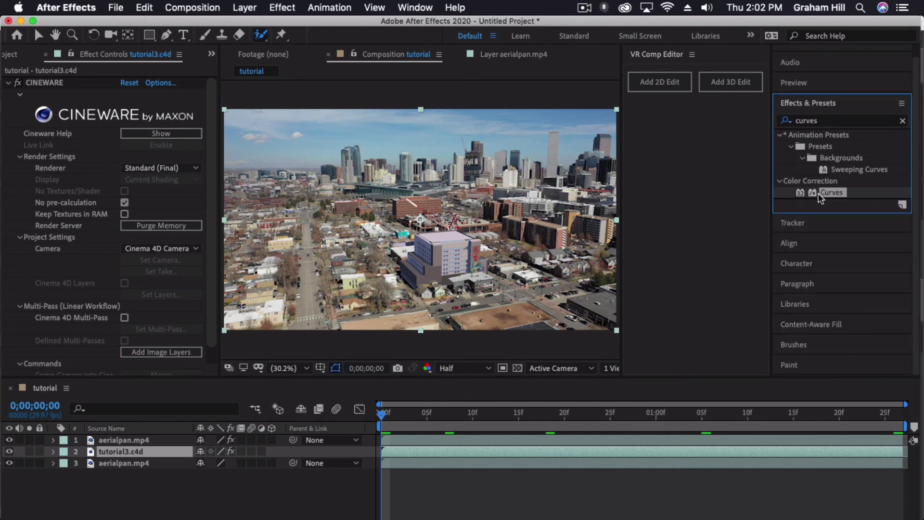
{"action": "left_click_drag", "start_coordinate": [819, 193], "coordinate": [143, 450]}
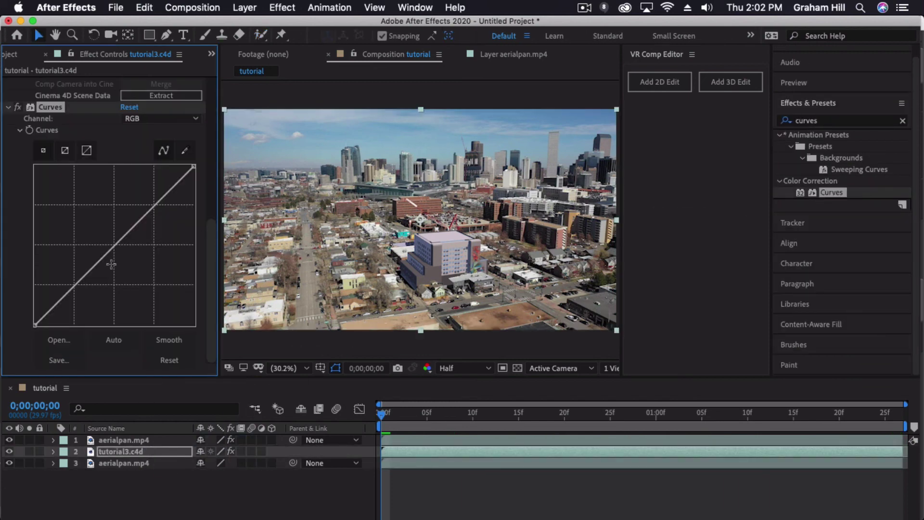
{"action": "mouse_move", "coordinate": [68, 289]}
{"action": "left_mouse_down"}
{"action": "mouse_move", "coordinate": [76, 310]}
{"action": "mouse_move", "coordinate": [72, 295]}
{"action": "left_mouse_up"}
{"action": "left_click_drag", "start_coordinate": [154, 210], "coordinate": [152, 207]}
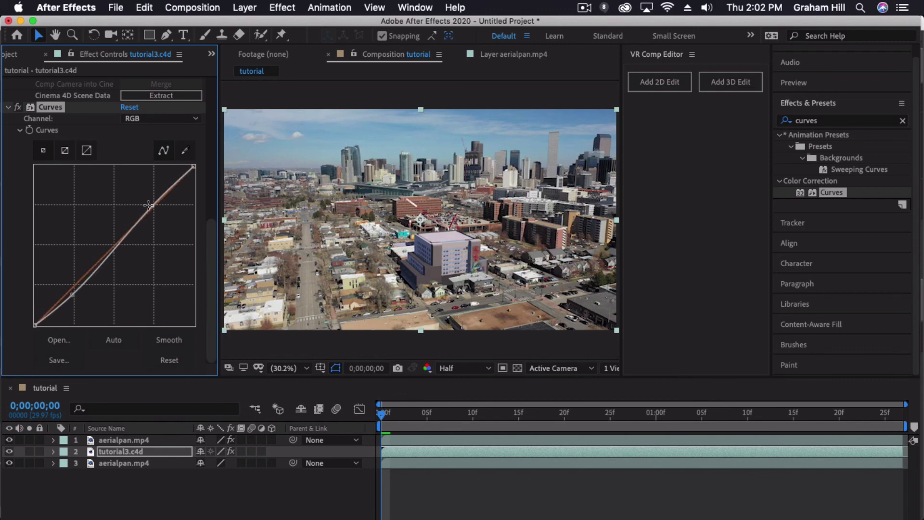
{"action": "left_click_drag", "start_coordinate": [151, 206], "coordinate": [154, 196]}
{"action": "left_click_drag", "start_coordinate": [73, 293], "coordinate": [79, 294]}
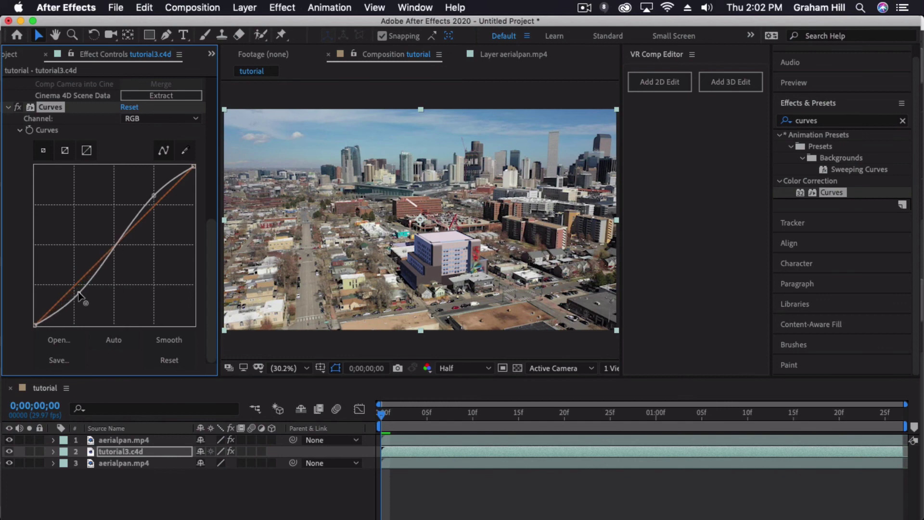
Toggle Curves off and on to compare, then collapse its settings and deselect.
{"action": "left_click", "coordinate": [315, 478]}
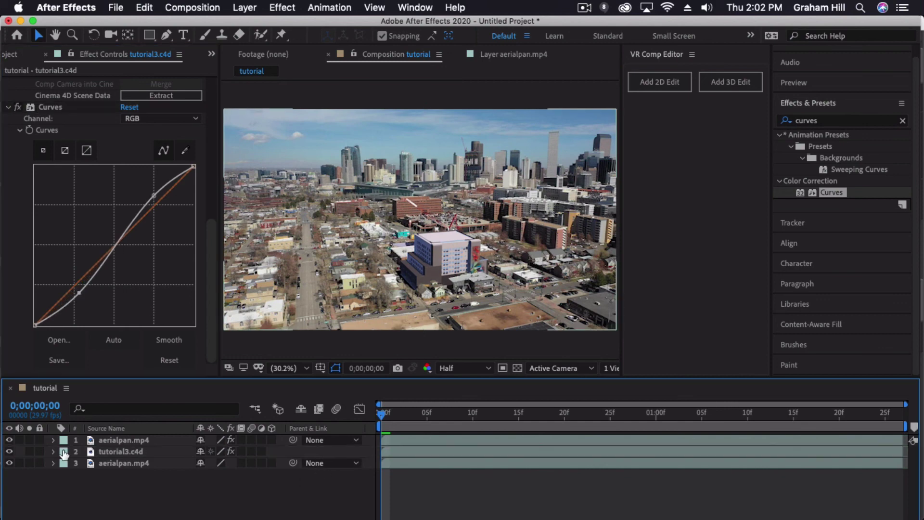
{"action": "left_click", "coordinate": [19, 109]}
{"action": "left_click", "coordinate": [19, 109]}
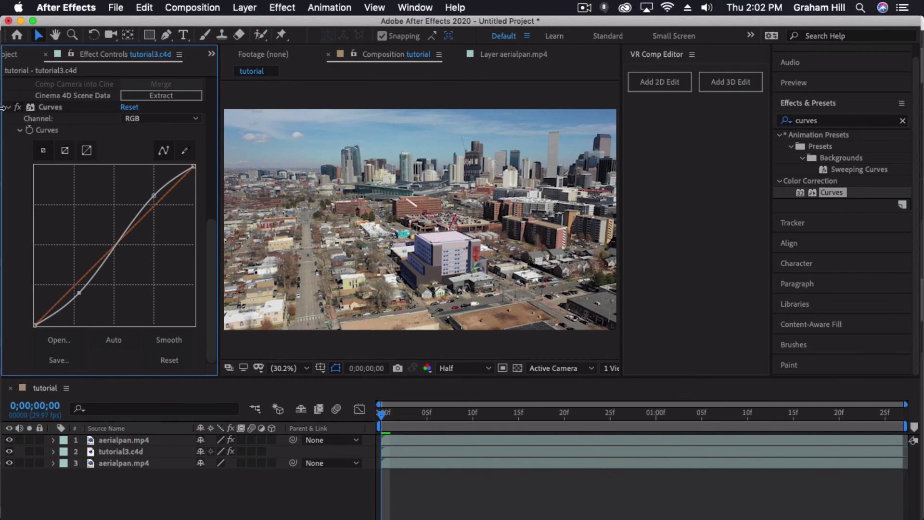
{"action": "left_click", "coordinate": [7, 107]}
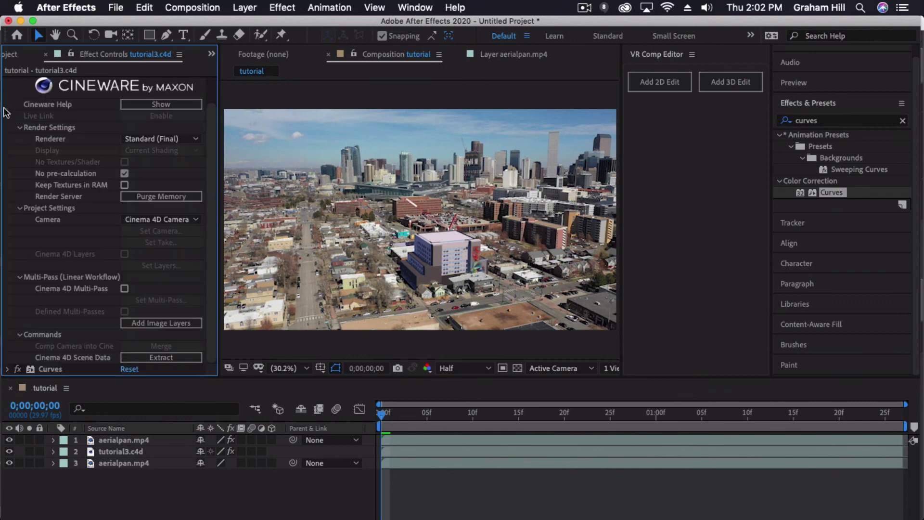
{"action": "left_click", "coordinate": [209, 484]}
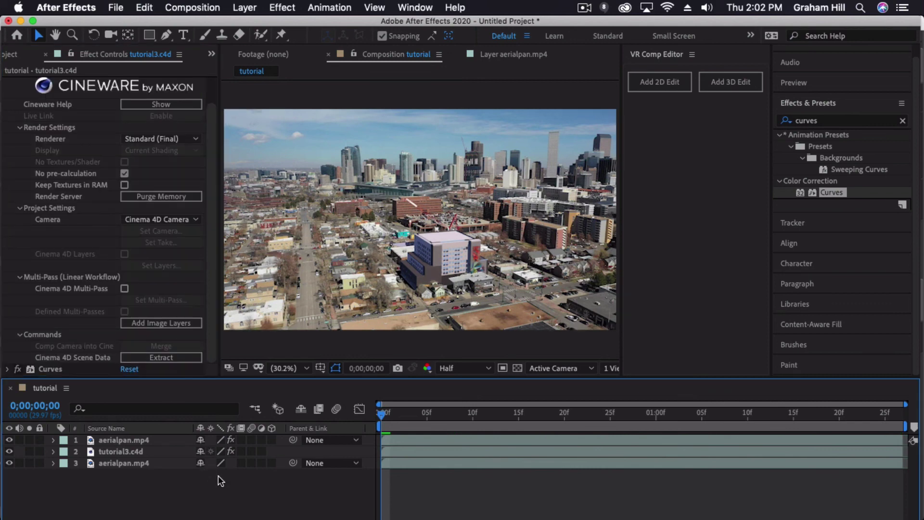
Apply Exposure to the tutorial3.c4d layer and set it to -0.24.
{"action": "left_click", "coordinate": [903, 120]}
{"action": "scroll", "coordinate": [825, 262], "scroll_direction": "down", "scroll_amount": 5}
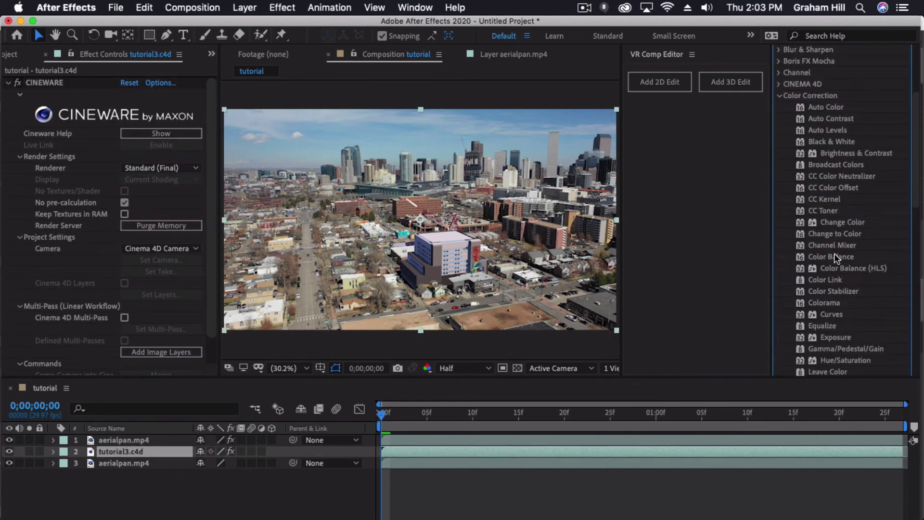
{"action": "scroll", "coordinate": [834, 253], "scroll_direction": "down", "scroll_amount": 3}
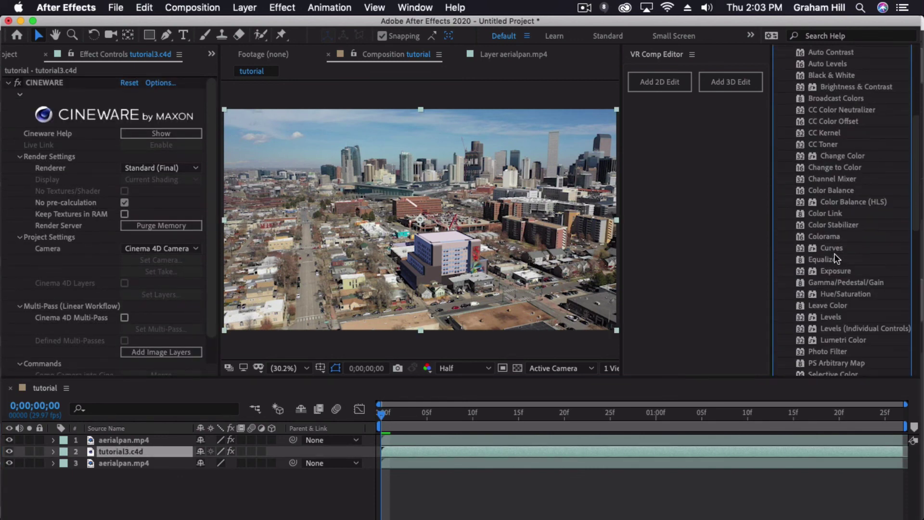
{"action": "left_click", "coordinate": [834, 270]}
{"action": "left_click_drag", "start_coordinate": [810, 271], "coordinate": [136, 453]}
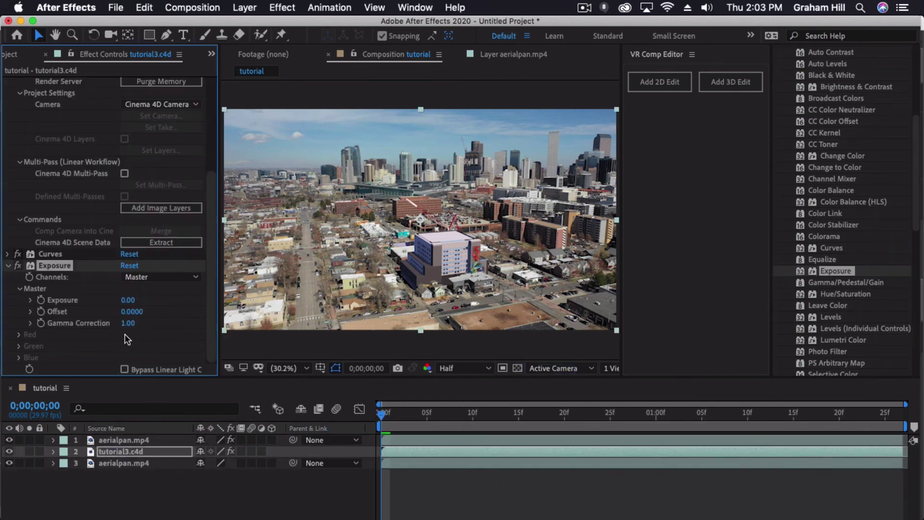
{"action": "mouse_move", "coordinate": [130, 300]}
{"action": "left_mouse_down"}
{"action": "mouse_move", "coordinate": [147, 301]}
{"action": "mouse_move", "coordinate": [118, 306]}
{"action": "mouse_move", "coordinate": [131, 302]}
{"action": "left_mouse_up"}
{"action": "left_click", "coordinate": [8, 265]}
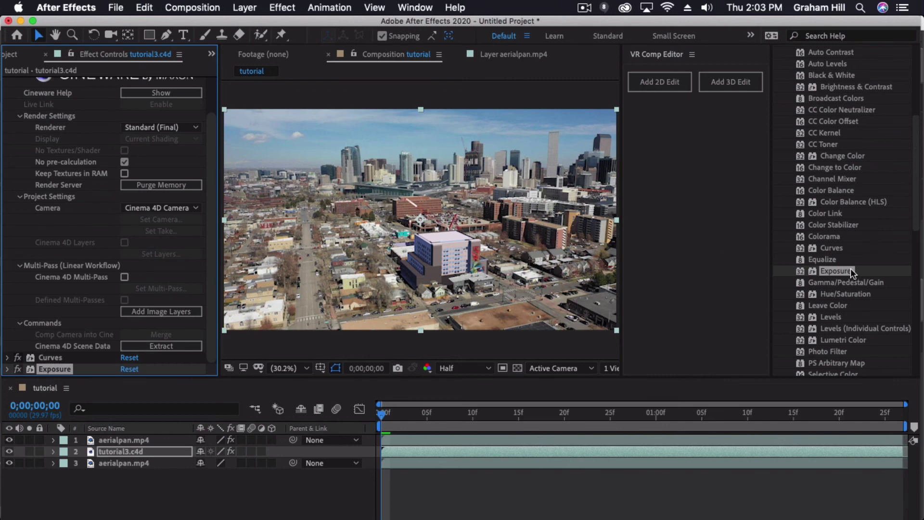
Apply Hue/Saturation to tutorial3.c4d and lower Master Saturation to -19.
{"action": "left_click", "coordinate": [842, 292]}
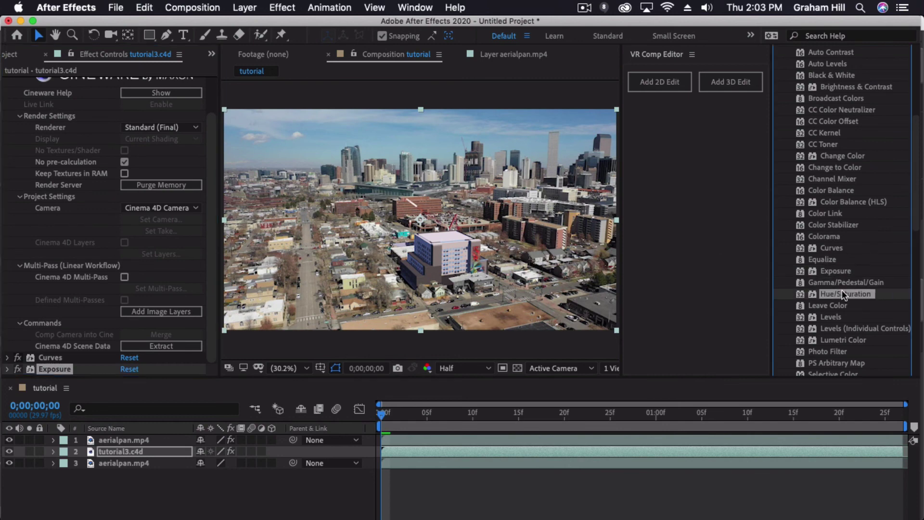
{"action": "left_click_drag", "start_coordinate": [814, 293], "coordinate": [96, 452]}
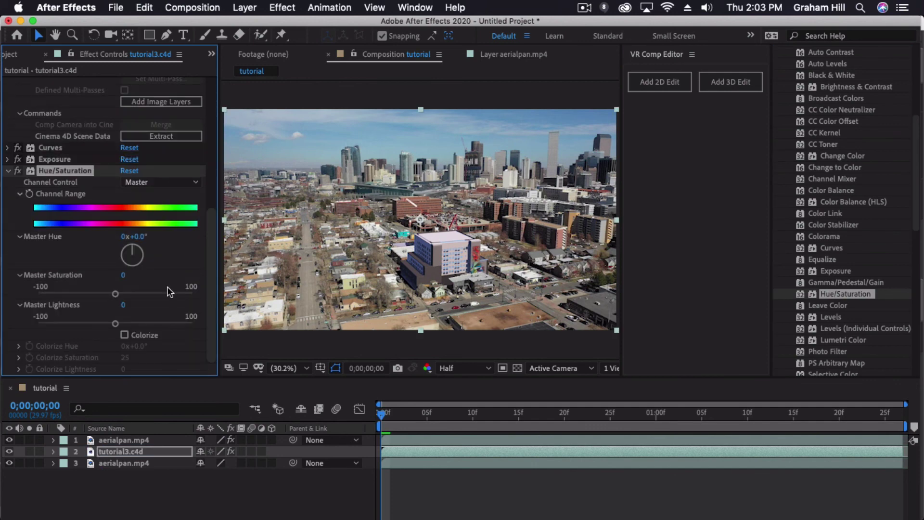
{"action": "left_click_drag", "start_coordinate": [153, 297], "coordinate": [98, 307]}
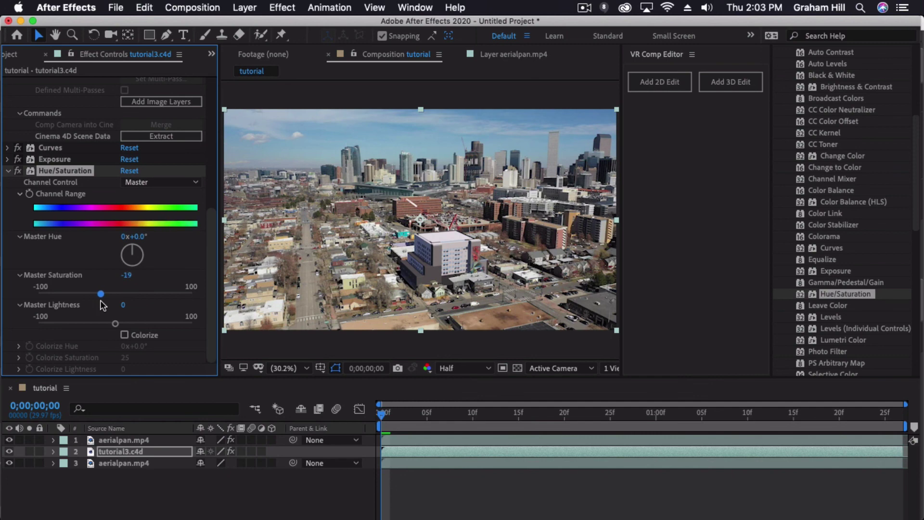
{"action": "left_click", "coordinate": [8, 171]}
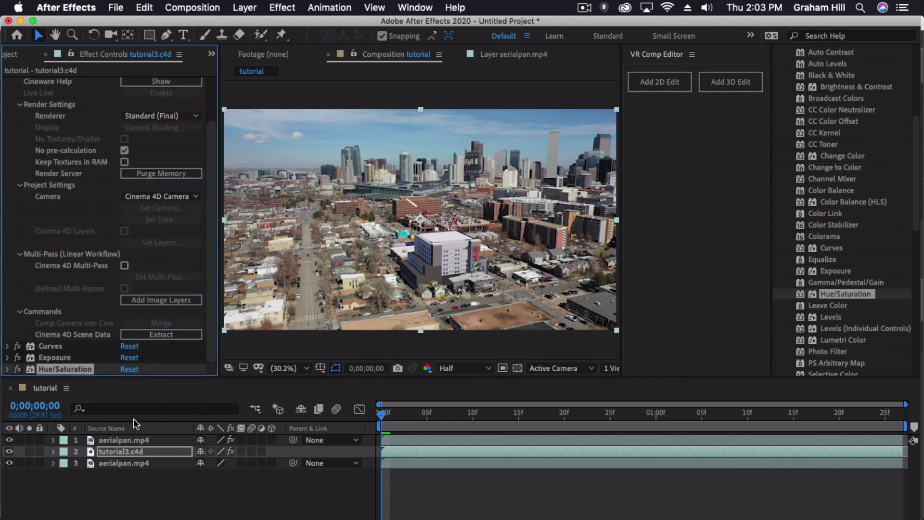
{"action": "left_click", "coordinate": [195, 483]}
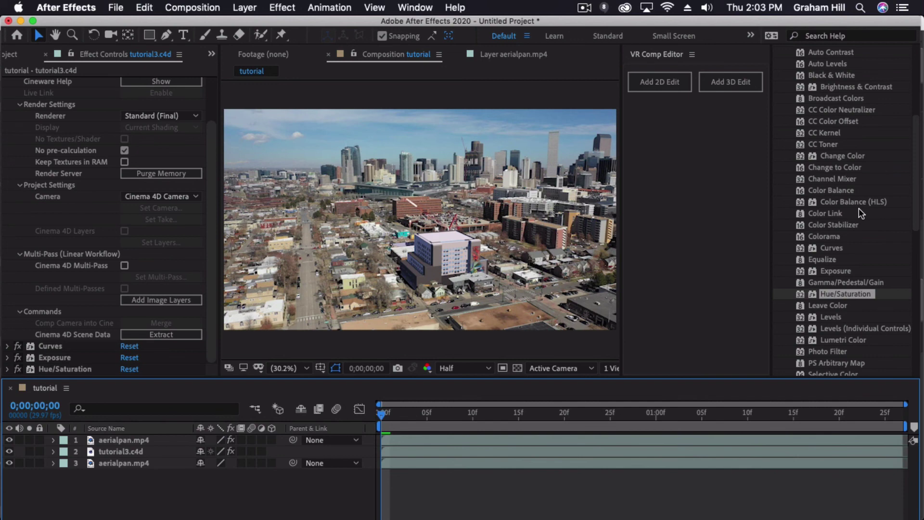
{"action": "scroll", "coordinate": [859, 213], "scroll_direction": "up", "scroll_amount": 3}
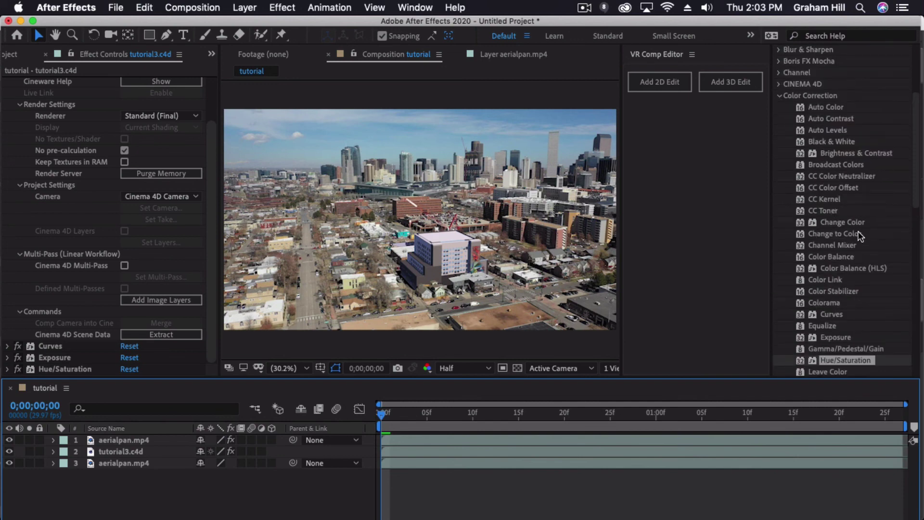
{"action": "scroll", "coordinate": [858, 233], "scroll_direction": "down", "scroll_amount": 5}
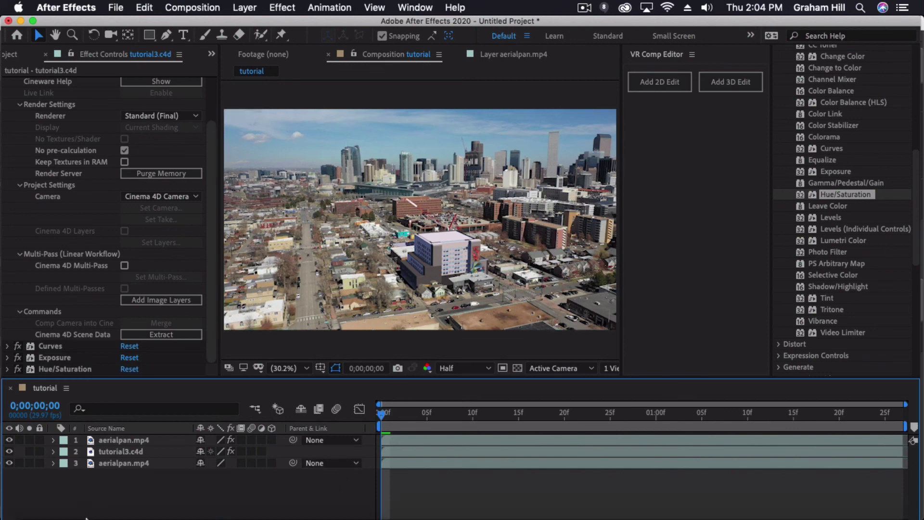
{"action": "left_click", "coordinate": [33, 511]}
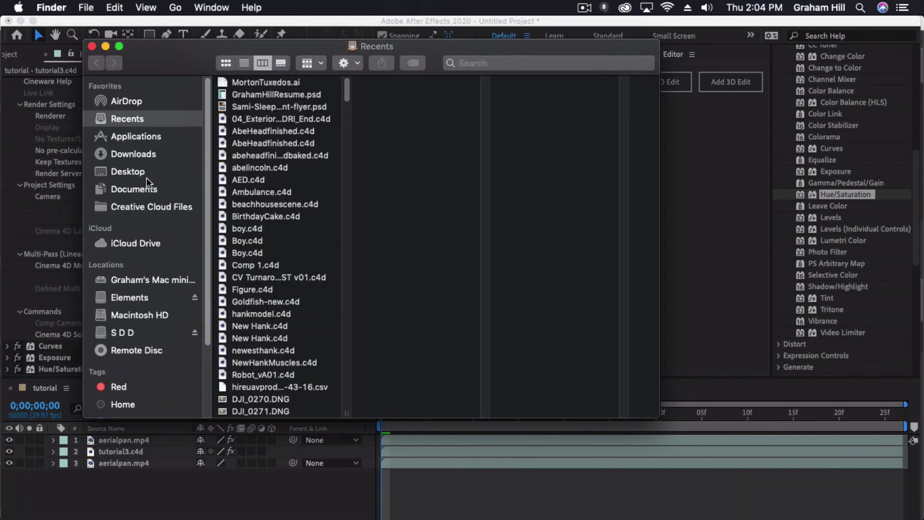
{"action": "left_click", "coordinate": [147, 175]}
{"action": "left_click", "coordinate": [292, 83]}
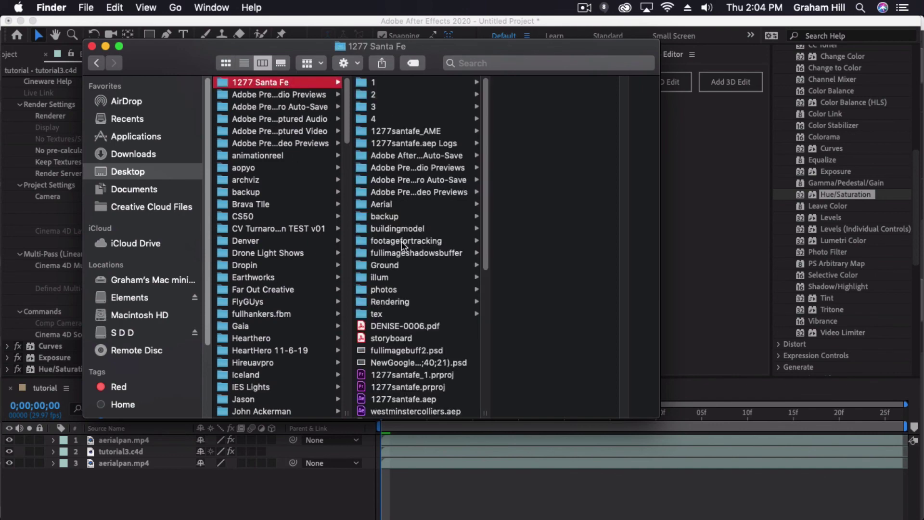
{"action": "left_click", "coordinate": [395, 301]}
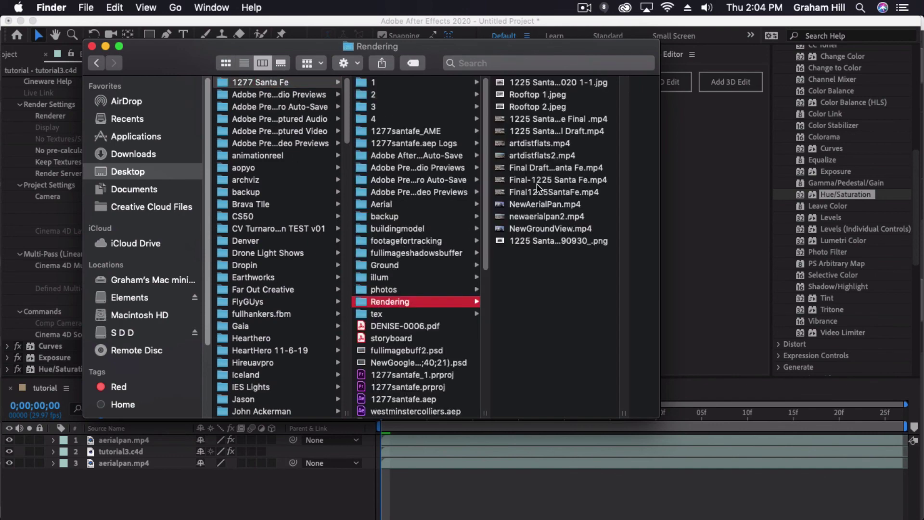
{"action": "left_click", "coordinate": [542, 204]}
{"action": "left_click", "coordinate": [415, 228]}
{"action": "left_click", "coordinate": [413, 216]}
{"action": "key", "text": "space"}
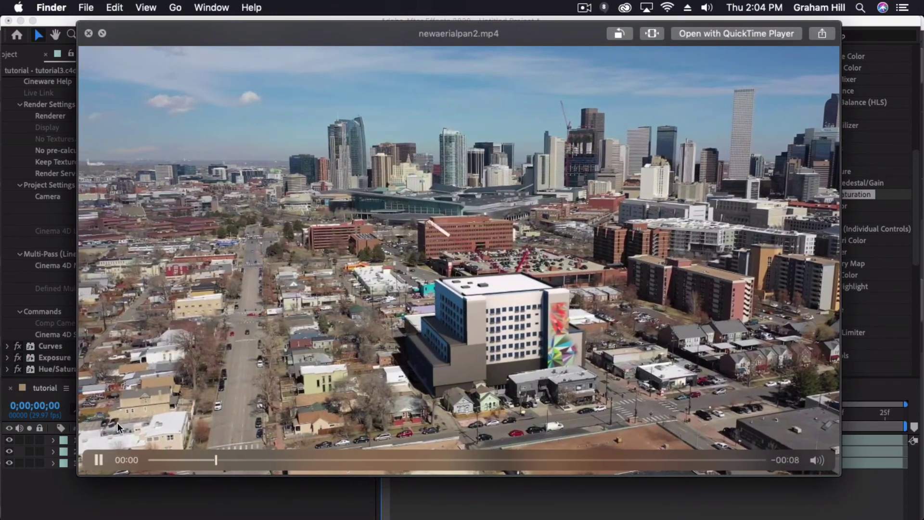
{"action": "left_click", "coordinate": [98, 459]}
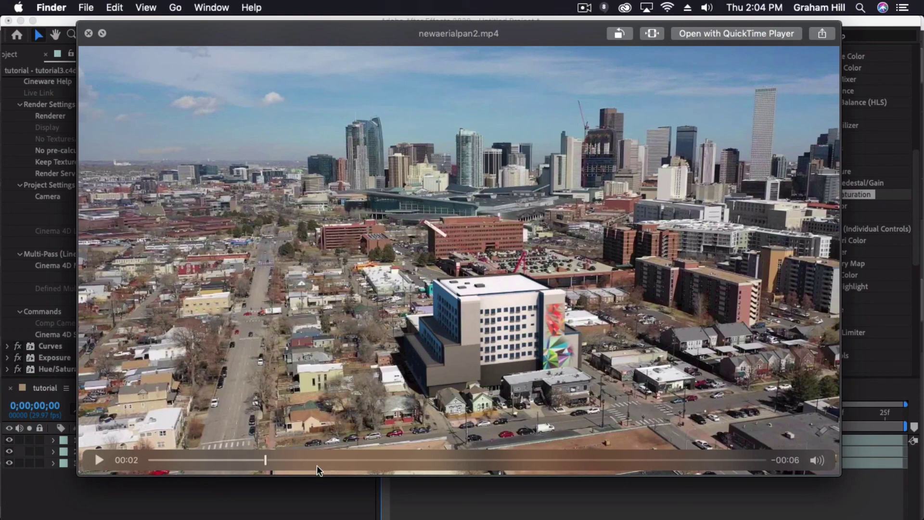
{"action": "left_click_drag", "start_coordinate": [305, 461], "coordinate": [517, 460]}
{"action": "scroll", "coordinate": [495, 430], "scroll_direction": "right", "scroll_amount": 5}
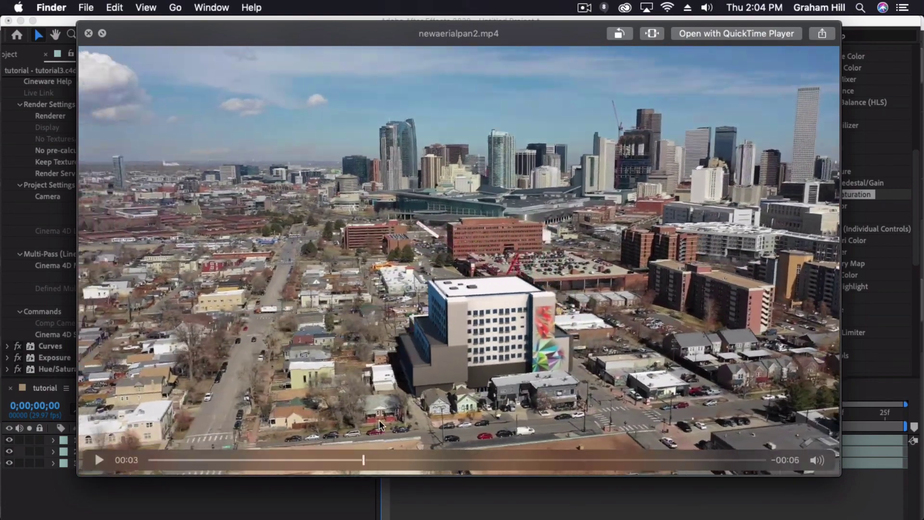
{"action": "scroll", "coordinate": [615, 403], "scroll_direction": "right", "scroll_amount": 4}
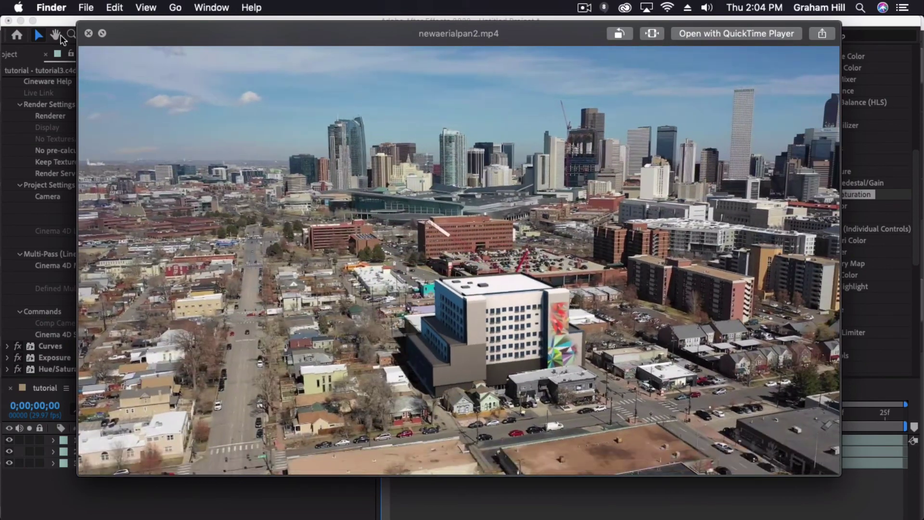
{"action": "left_click", "coordinate": [89, 32]}
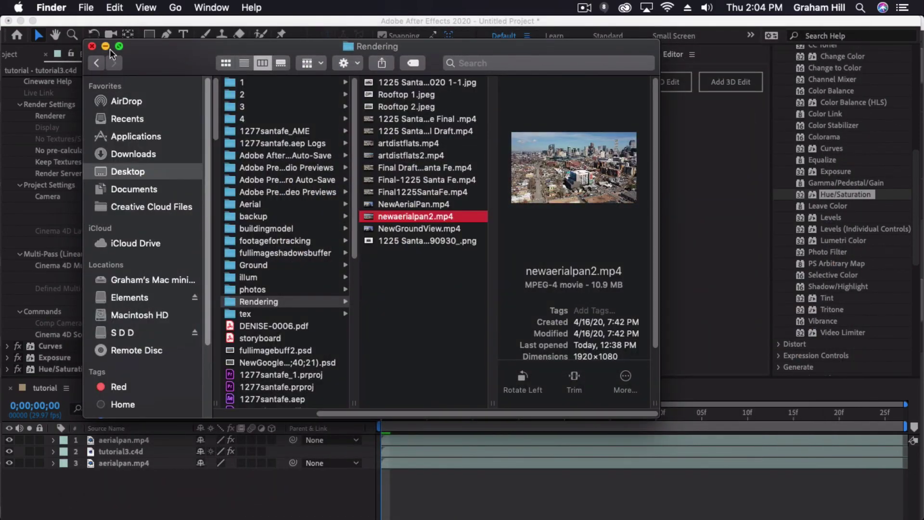
{"action": "left_click", "coordinate": [92, 47]}
Scrub the opening frames, return to the start, and stop on 0;00;00;10.
{"action": "left_click", "coordinate": [293, 489]}
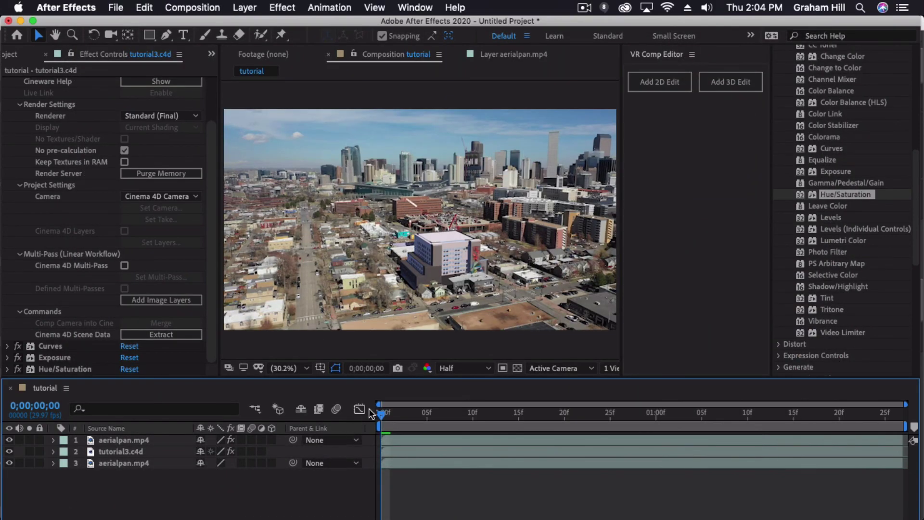
{"action": "left_click_drag", "start_coordinate": [378, 414], "coordinate": [418, 414]}
{"action": "left_click", "coordinate": [576, 414]}
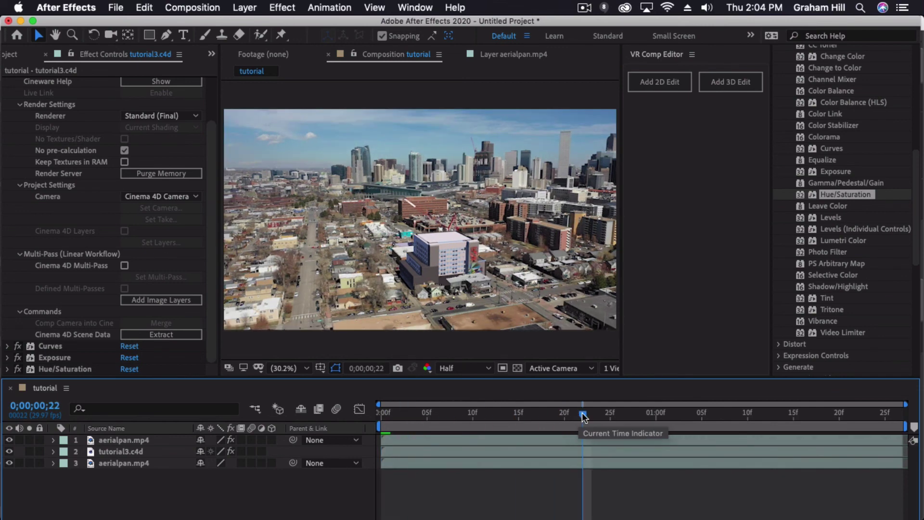
{"action": "key", "text": "Home"}
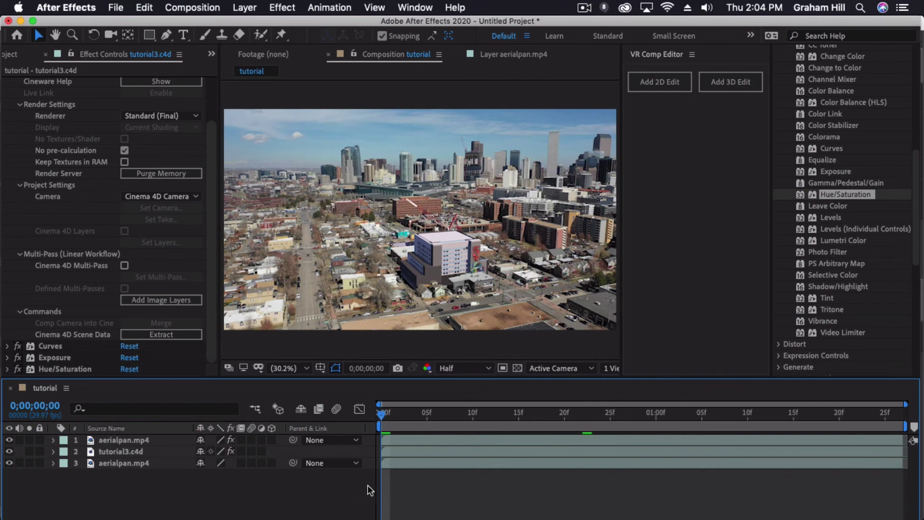
{"action": "left_click_drag", "start_coordinate": [383, 421], "coordinate": [476, 418]}
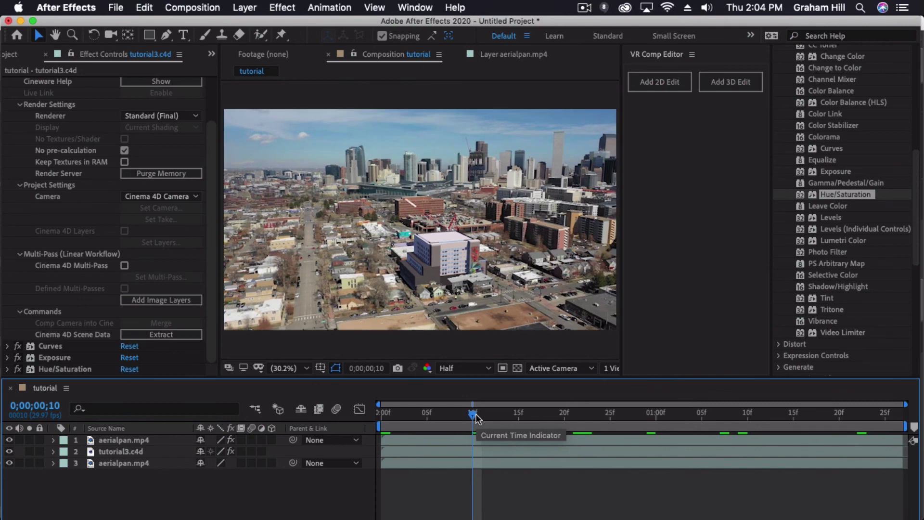